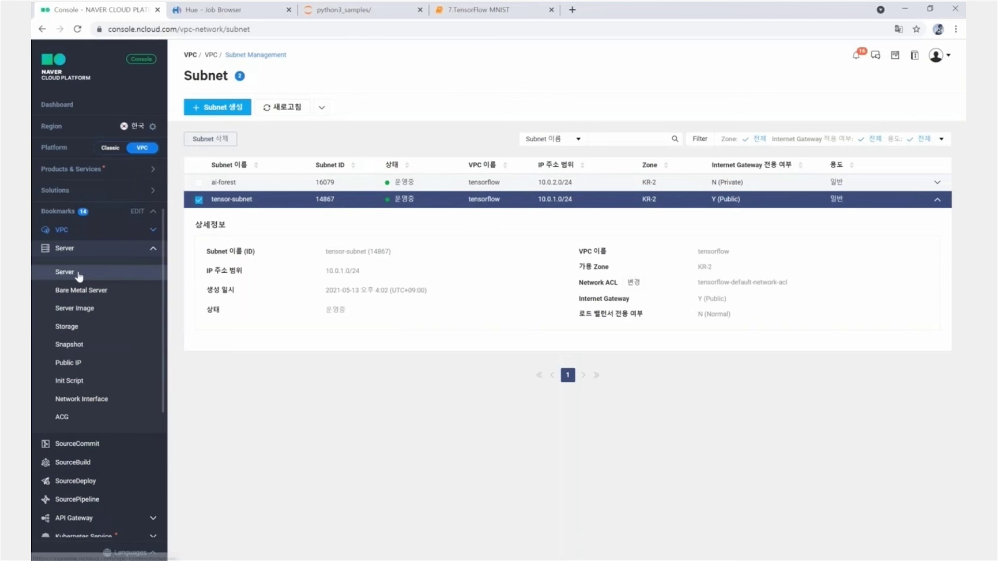
- Start a new server from the Application image tensorflow-Ubuntu-16.04-64 under Tensorflow and confirm its notice
left_click(98, 276)
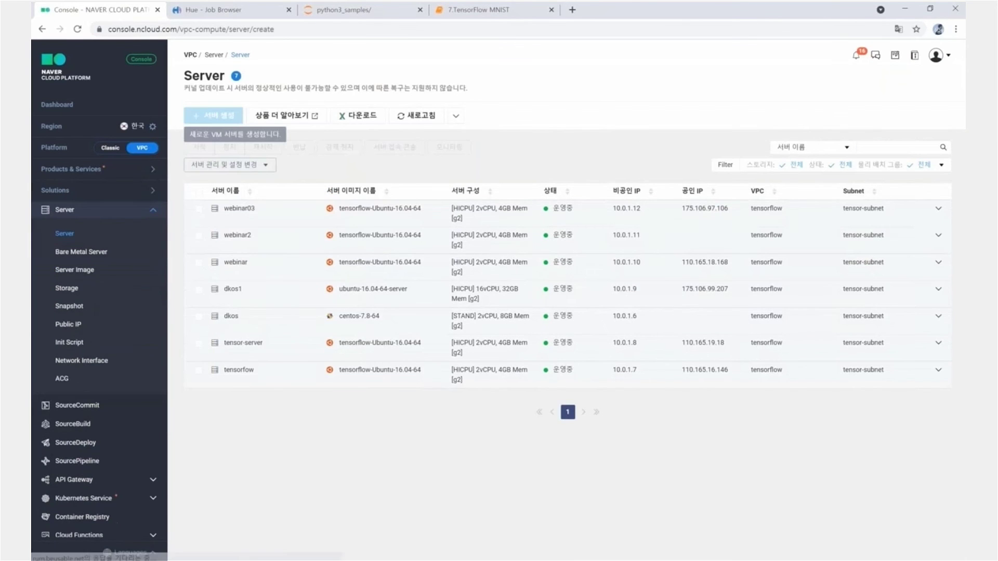
left_click(212, 119)
left_click(385, 222)
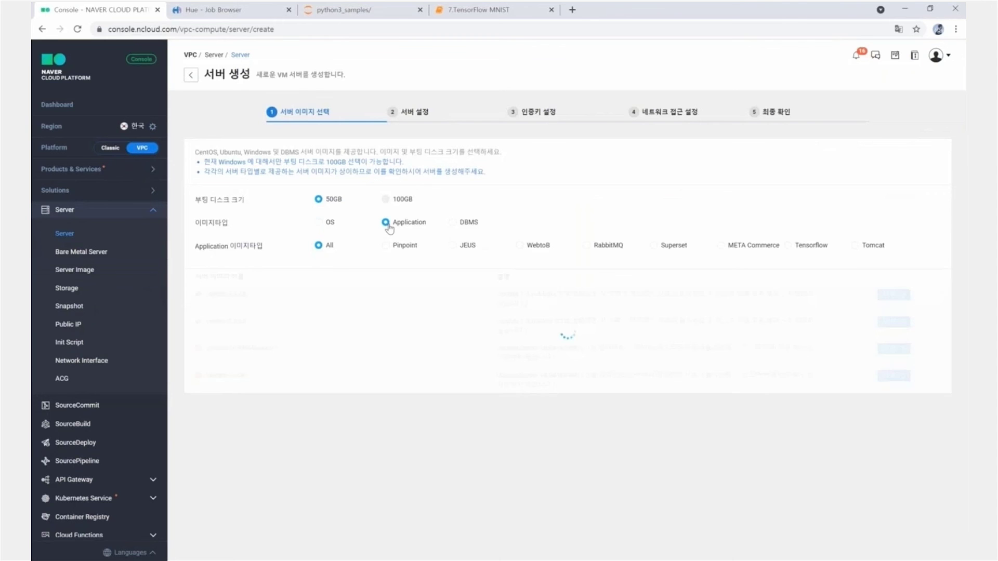
left_click(791, 248)
left_click(894, 345)
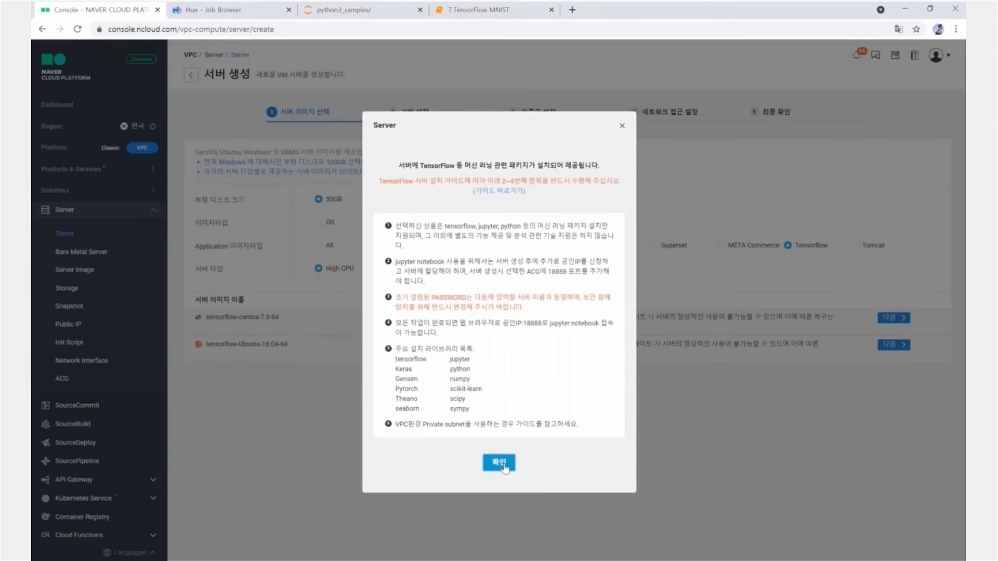
left_click(500, 464)
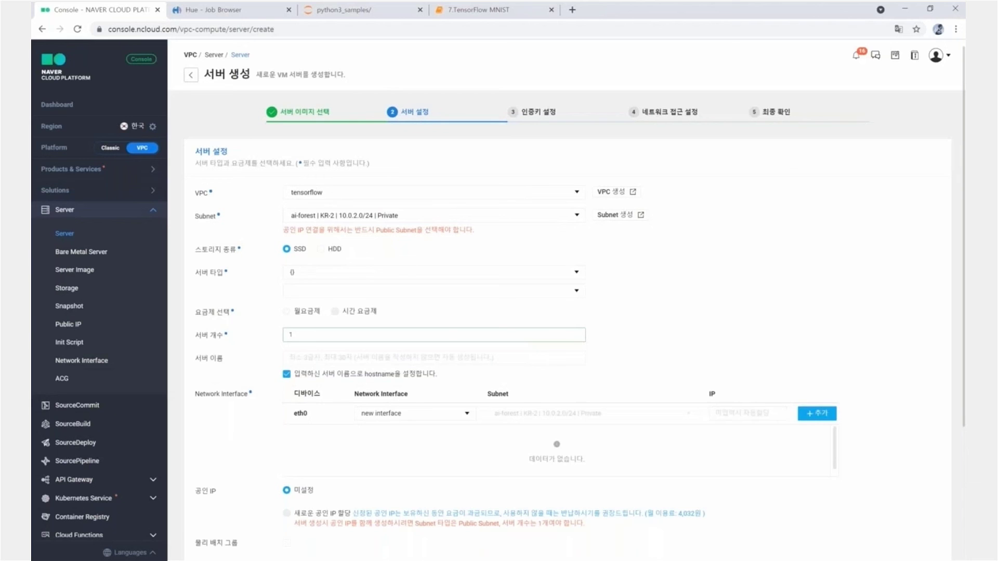
- Place the server on tensor-subnet and name it webinar06
left_click(312, 215)
left_click(308, 247)
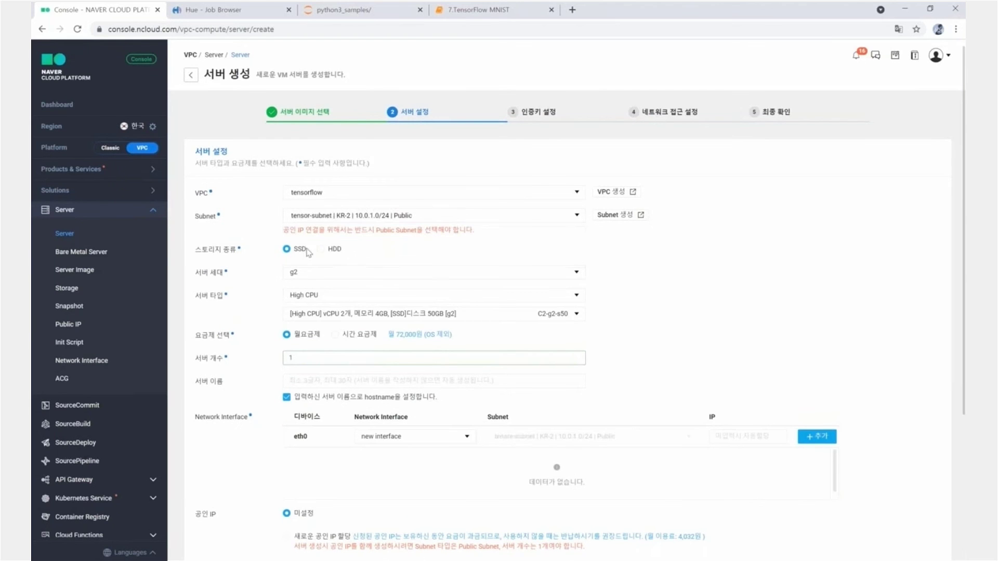
scroll(310, 243, "down", 1)
scroll(310, 243, "down", 1)
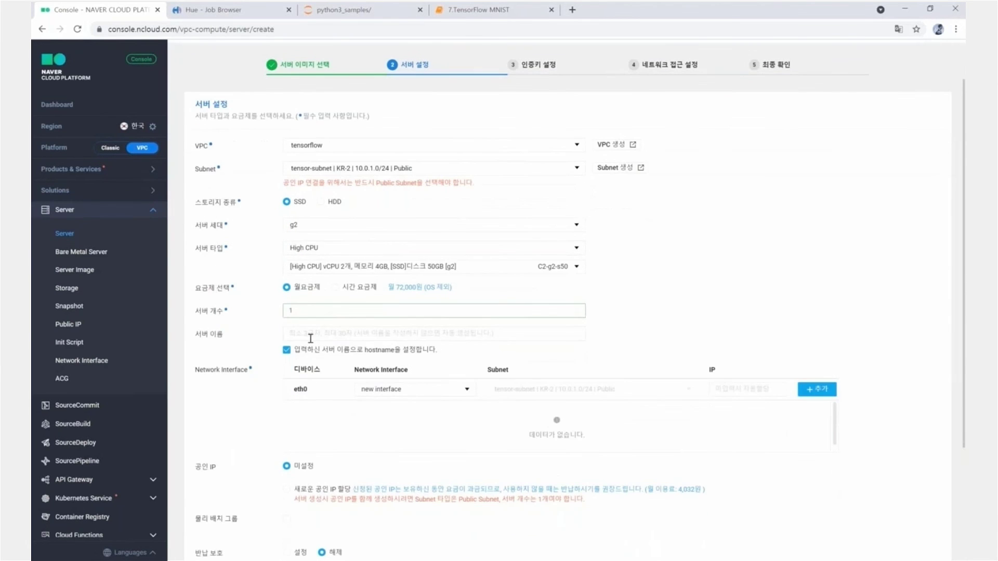
left_click(310, 336)
type("w")
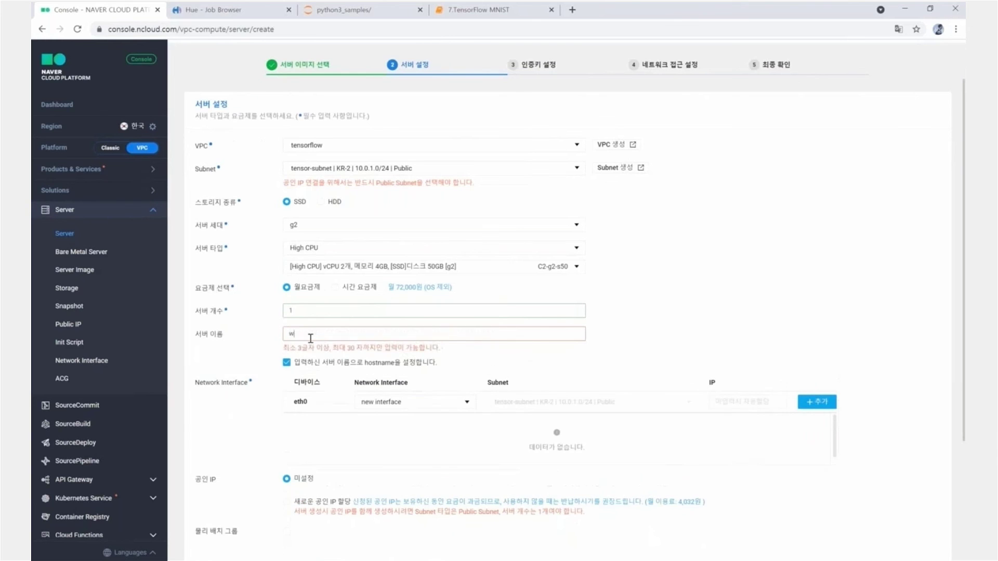
type("ebinar06")
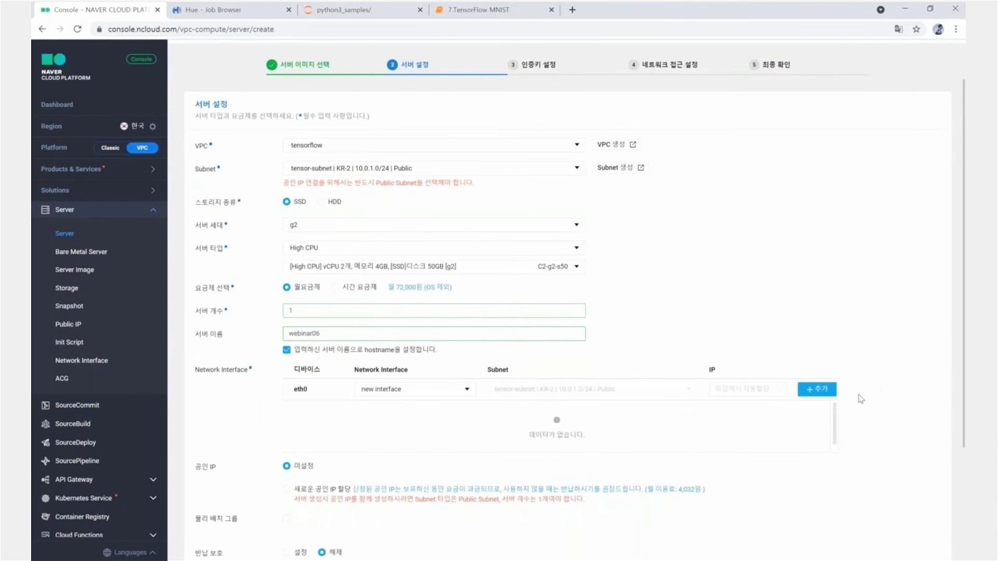
- Add an eth1 interface on ai-forest, assign a new public IP, and continue to authentication
left_click(817, 389)
scroll(821, 389, "down", 1)
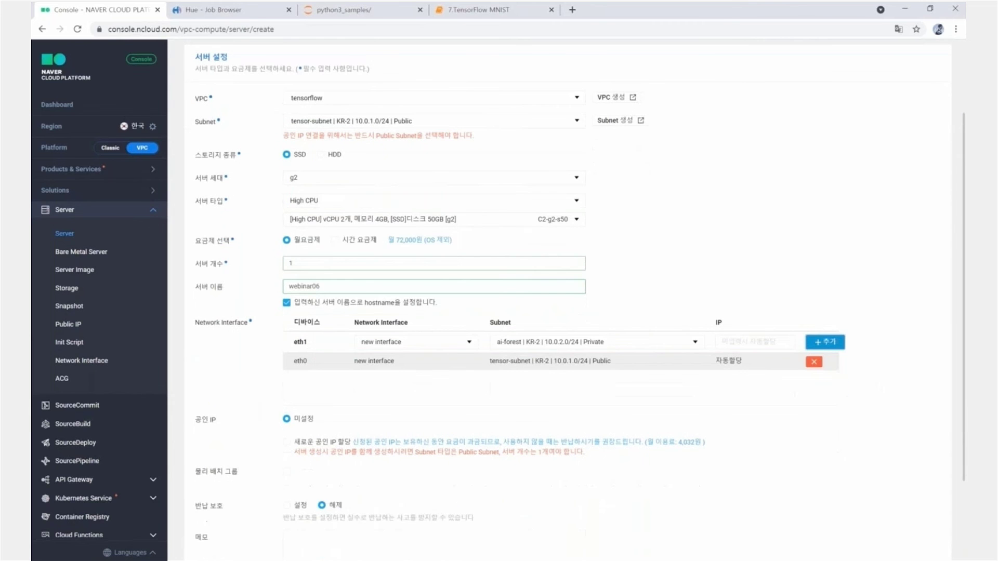
scroll(385, 385, "down", 2)
left_click(286, 332)
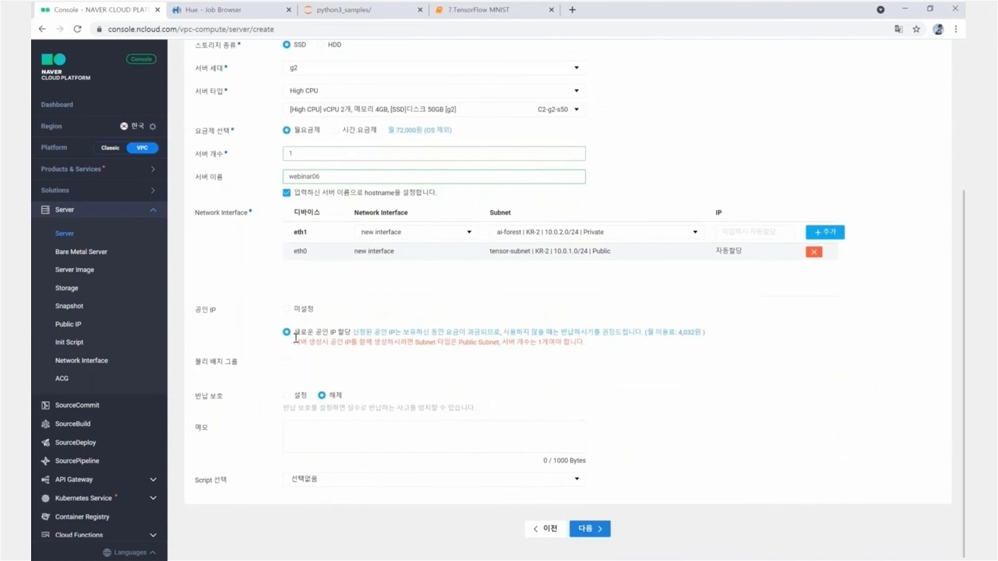
left_click(600, 529)
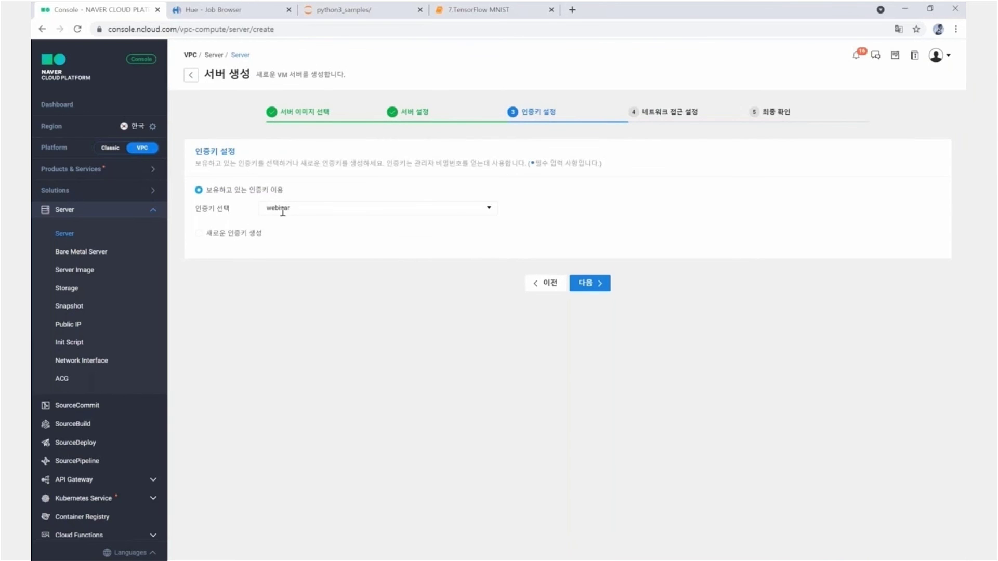
- Use the existing webinar authentication key instead of a new key, and continue
left_click(199, 233)
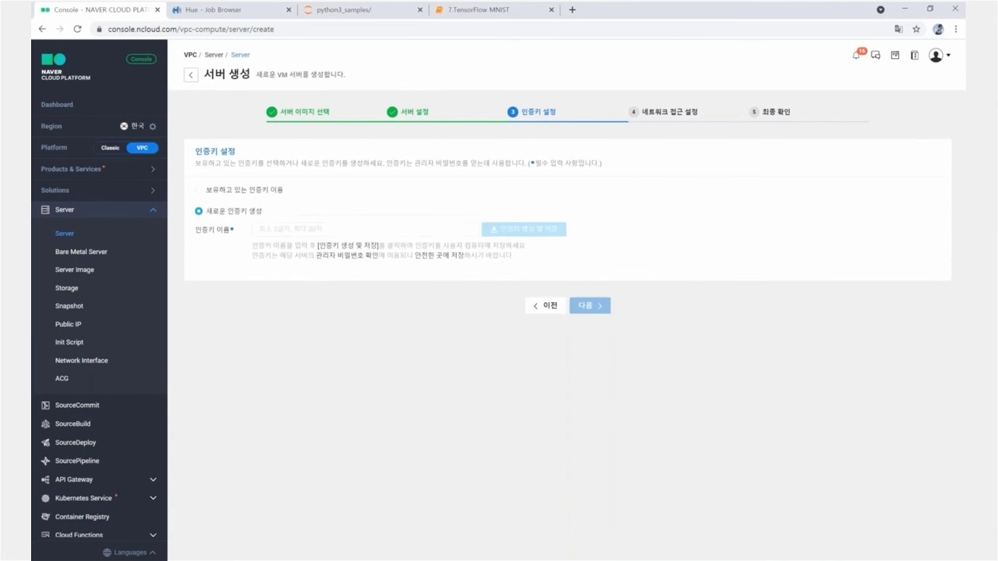
left_click(270, 231)
type("d")
key("BackSpace")
type("webinar03")
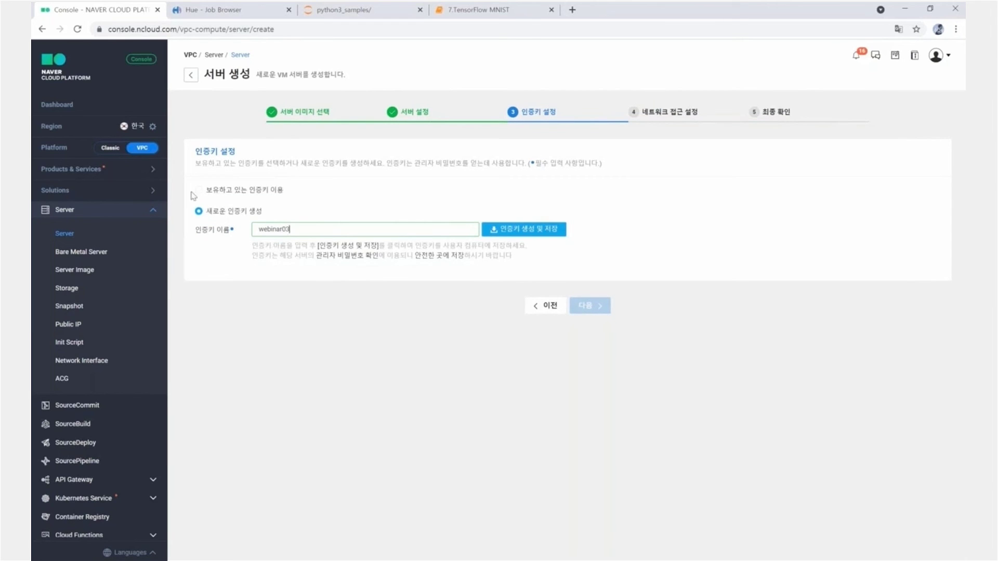
left_click(197, 190)
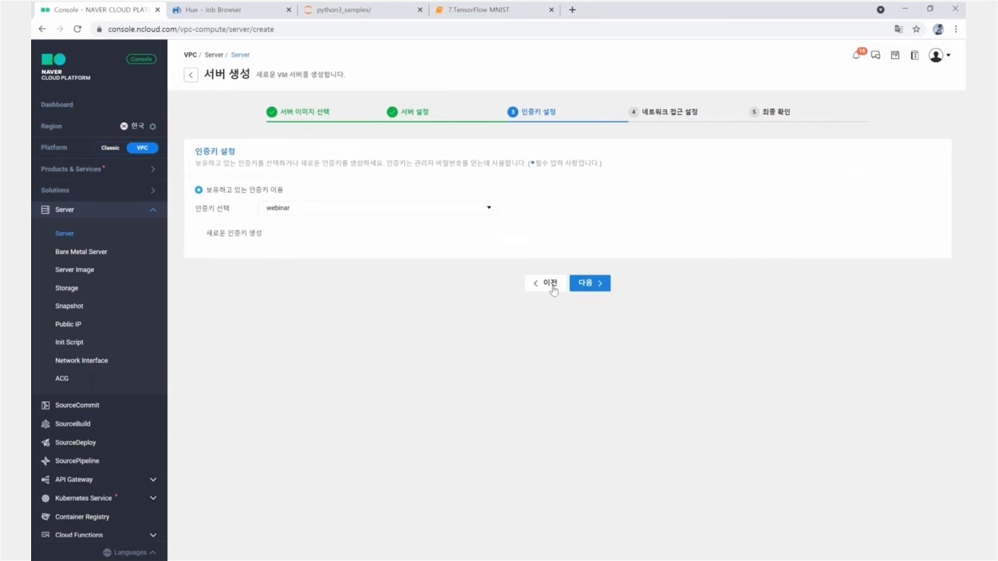
left_click(590, 285)
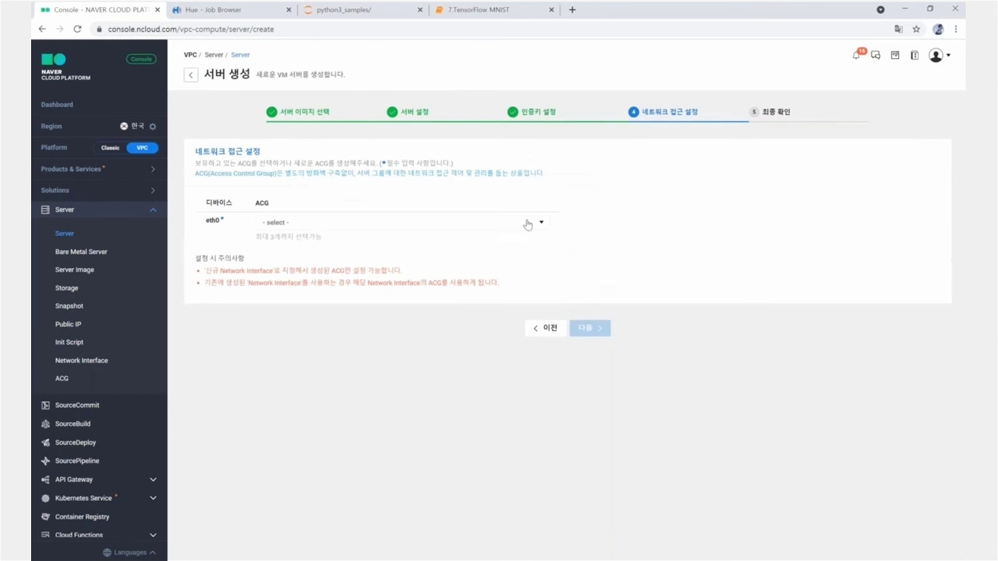
- Apply tensorflow-default-acg to eth0, then create the server and acknowledge the notice
left_click(527, 223)
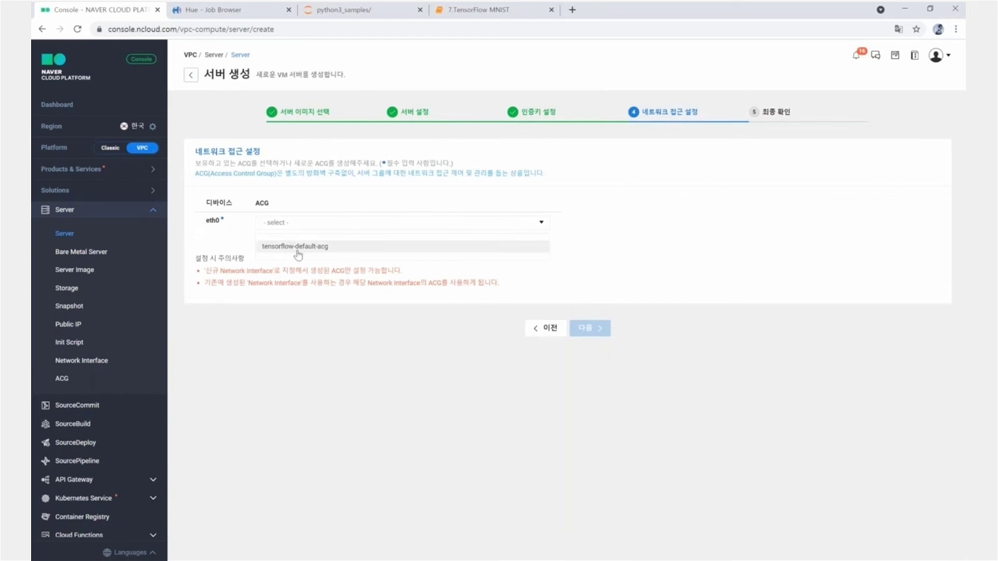
left_click(377, 249)
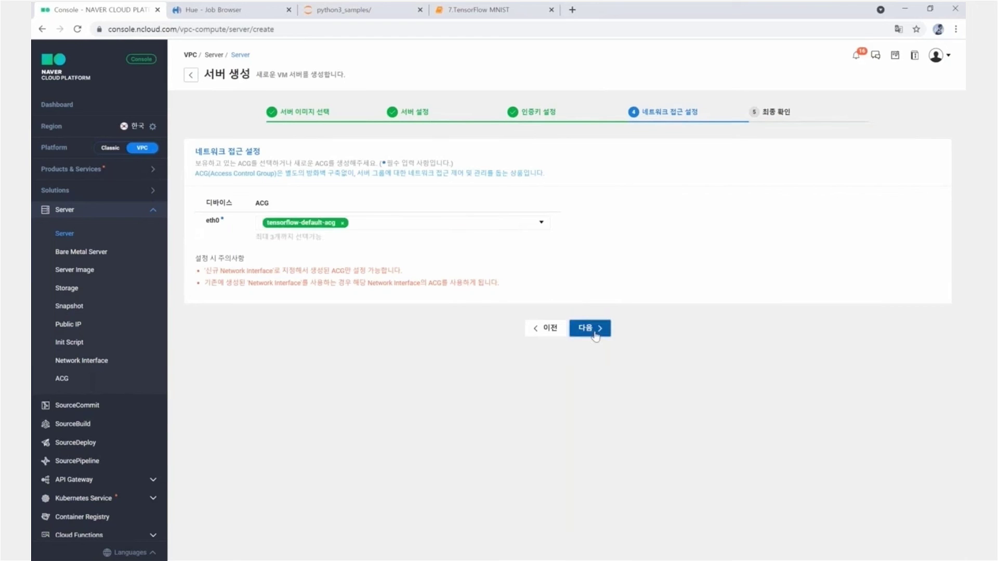
left_click(590, 328)
scroll(578, 358, "down", 1)
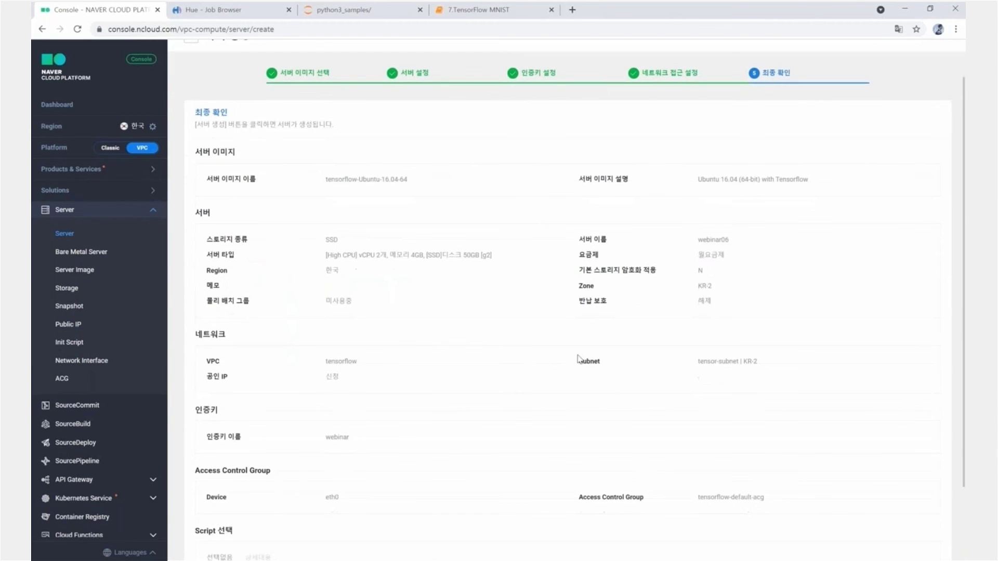
scroll(579, 358, "down", 2)
left_click(597, 529)
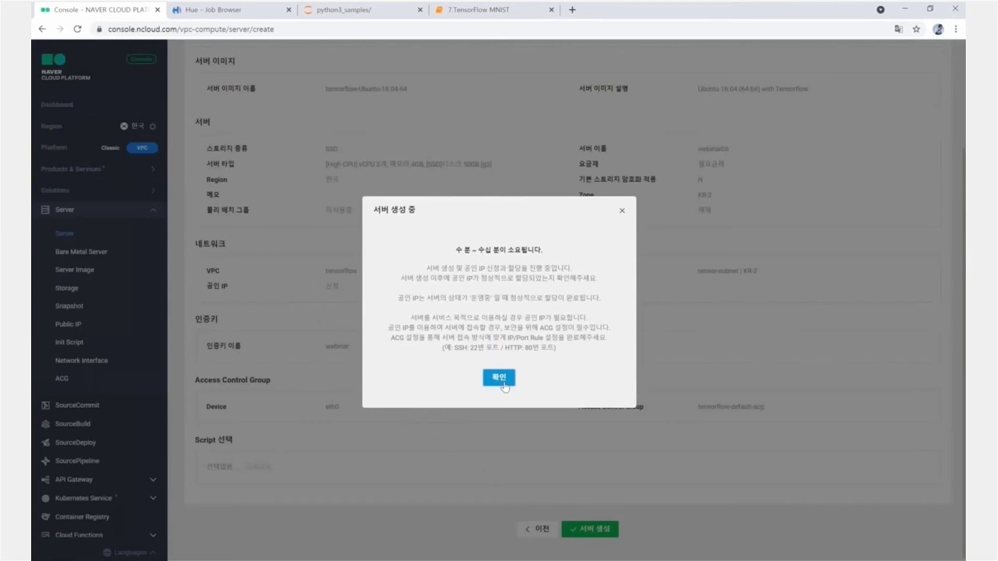
left_click(499, 378)
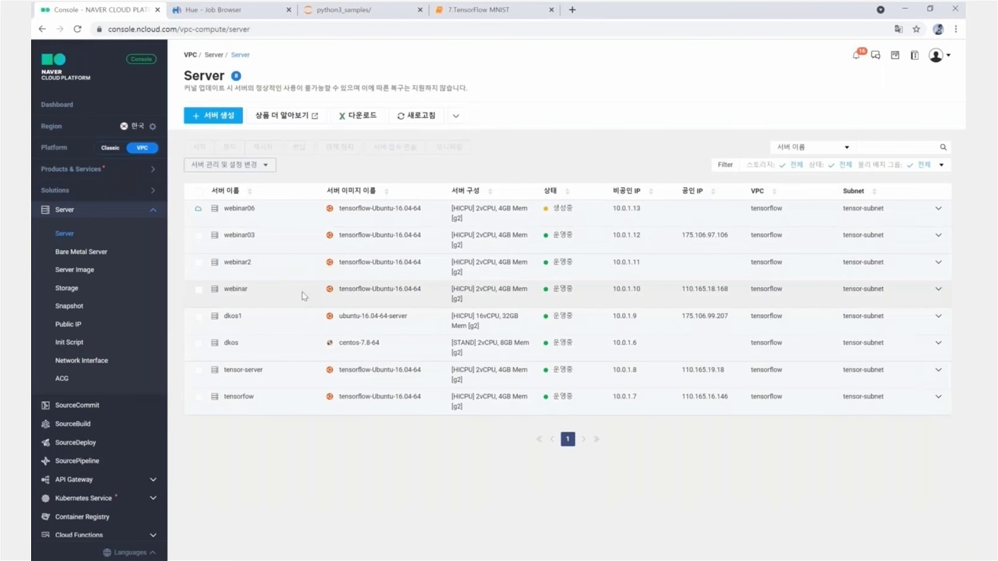
- Review tensorflow-default-acg's rule settings, discarding port 18888, then return to the server list
left_click(65, 381)
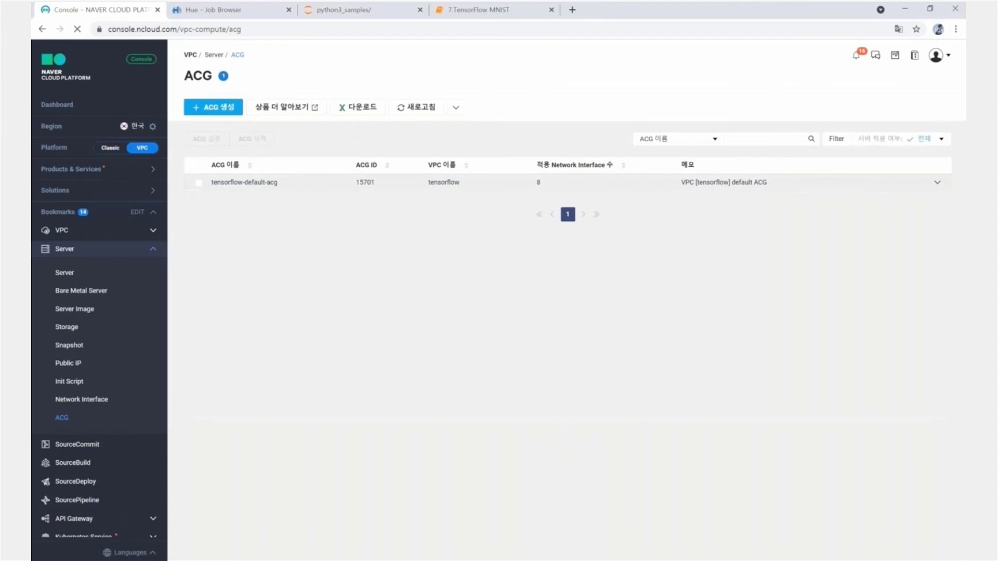
left_click(199, 183)
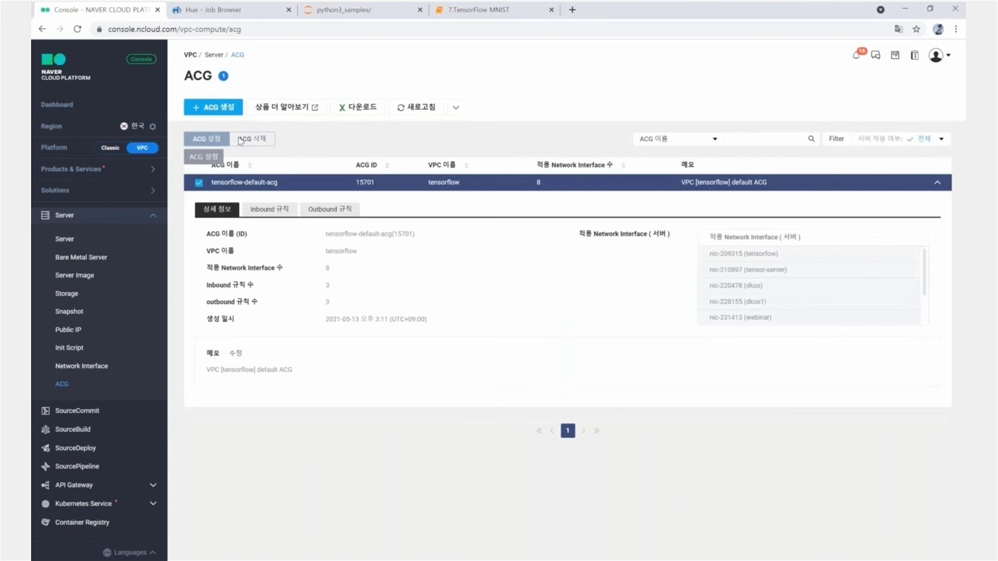
left_click(215, 143)
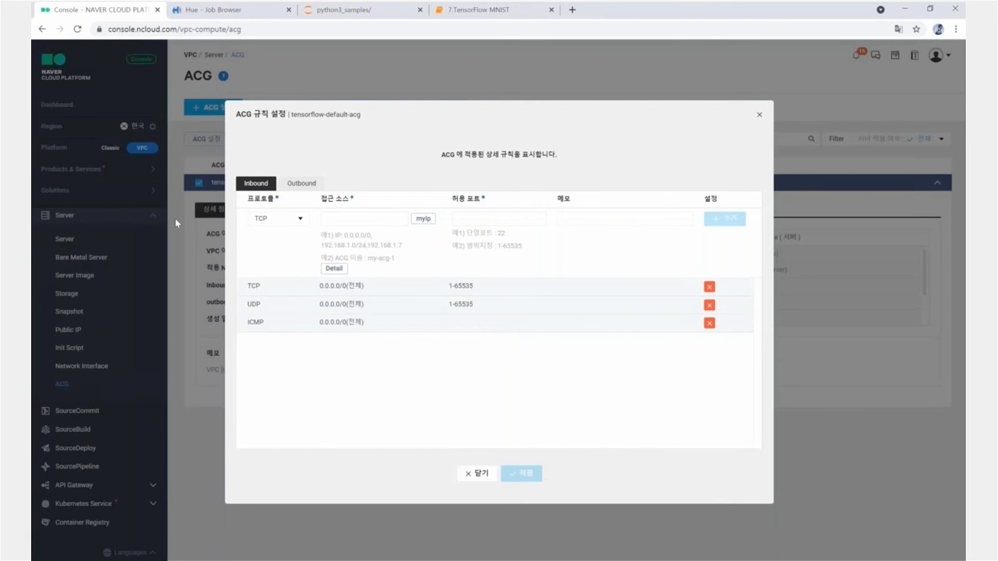
type("18888")
key("ctrl+a")
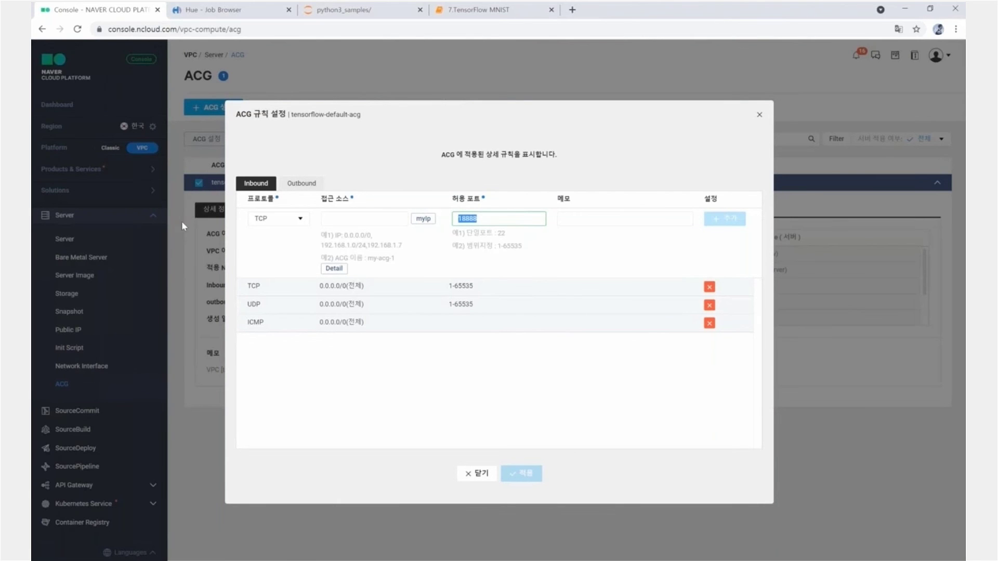
key("BackSpace")
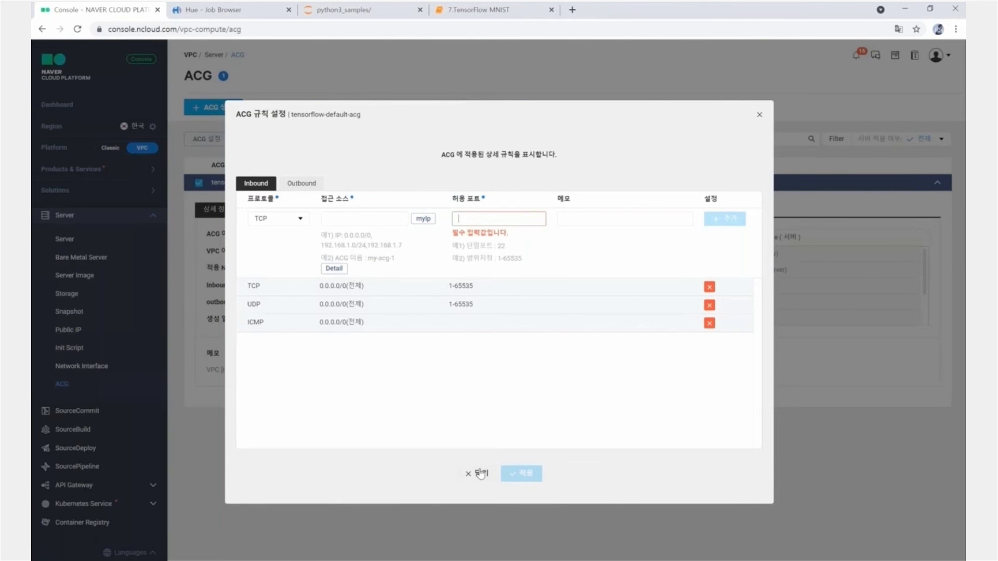
left_click(472, 473)
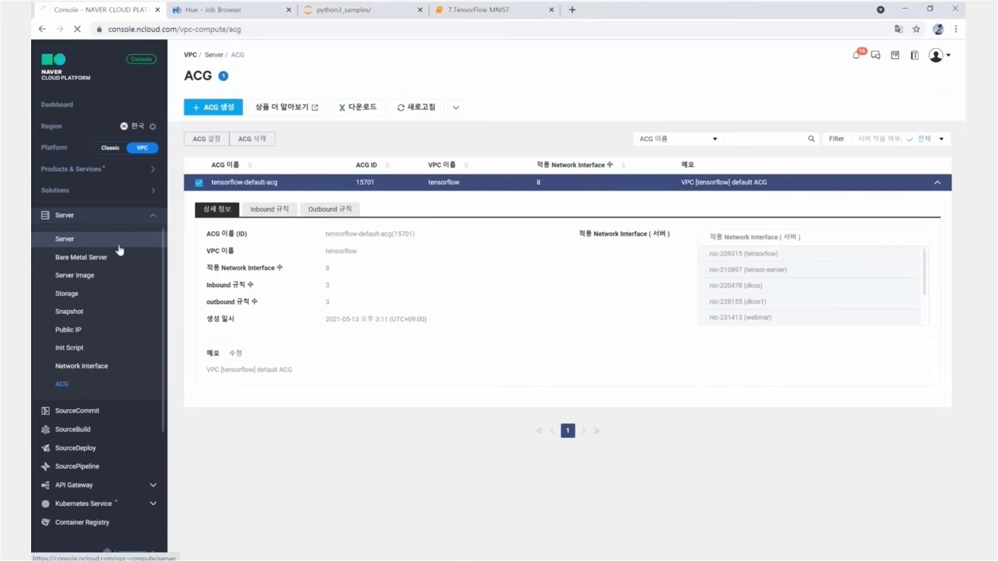
left_click(119, 244)
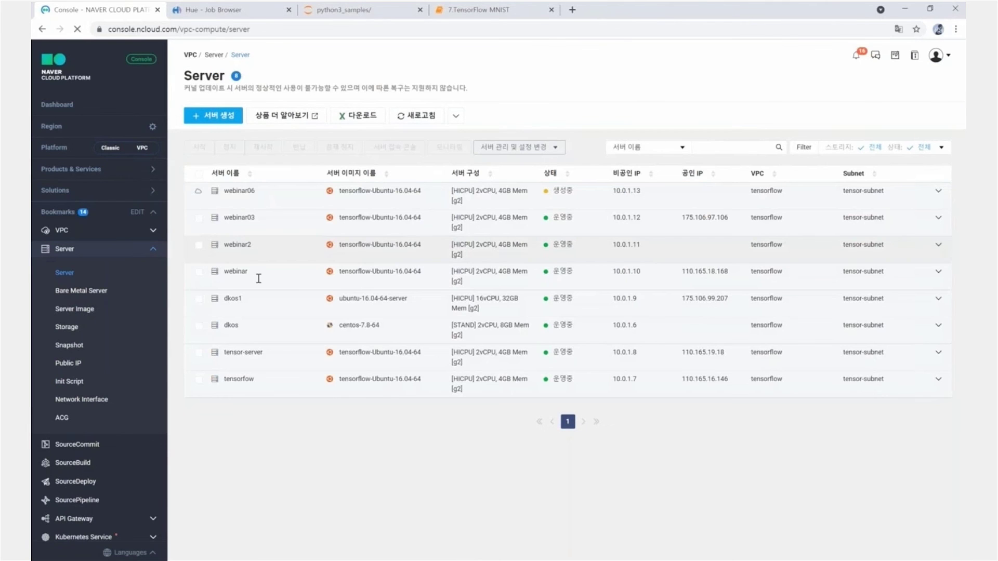
- Check the webinar server's admin password by attaching webinar.pem, then close the check dialog
left_click(643, 284)
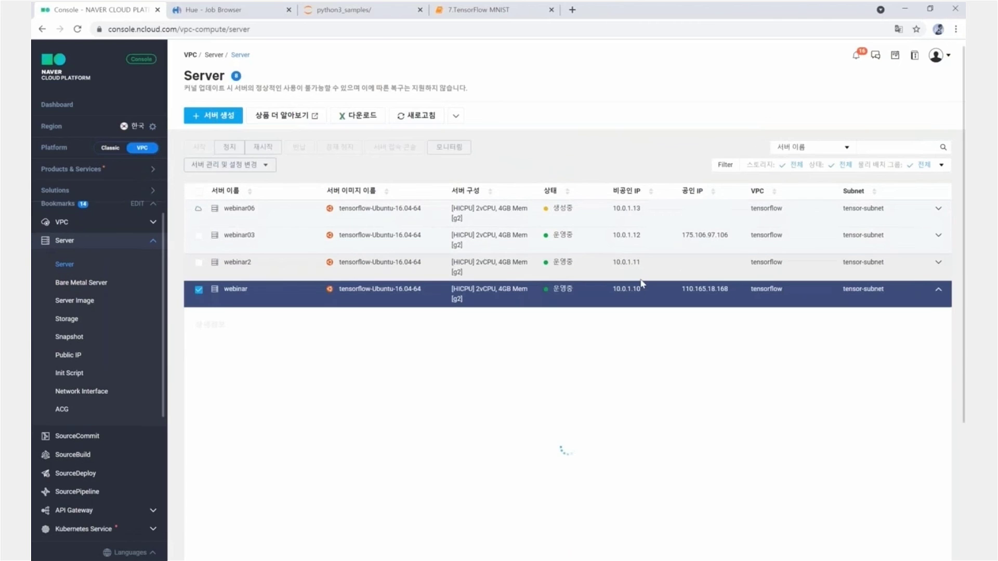
scroll(487, 252, "down", 3)
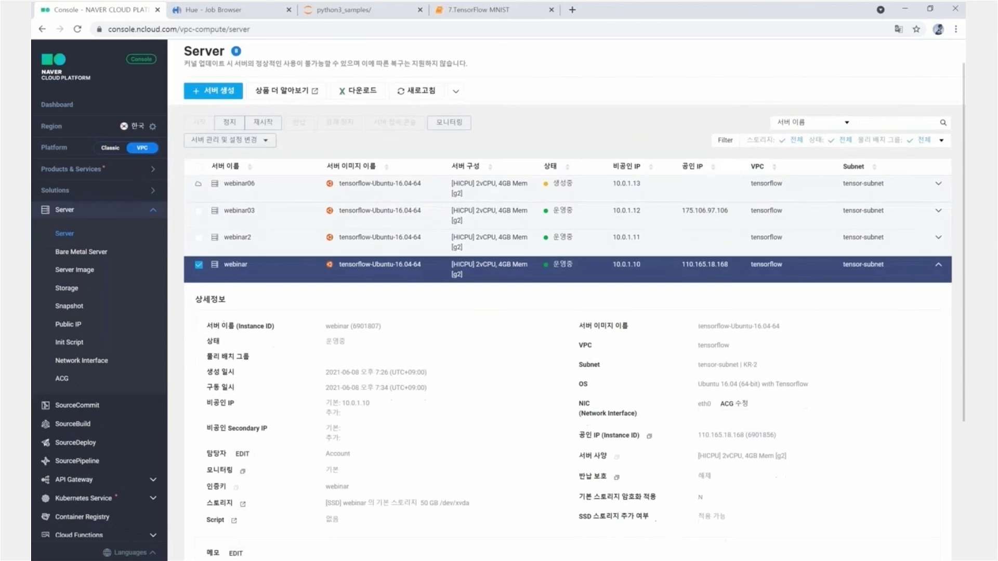
scroll(487, 251, "up", 1)
left_click(270, 103)
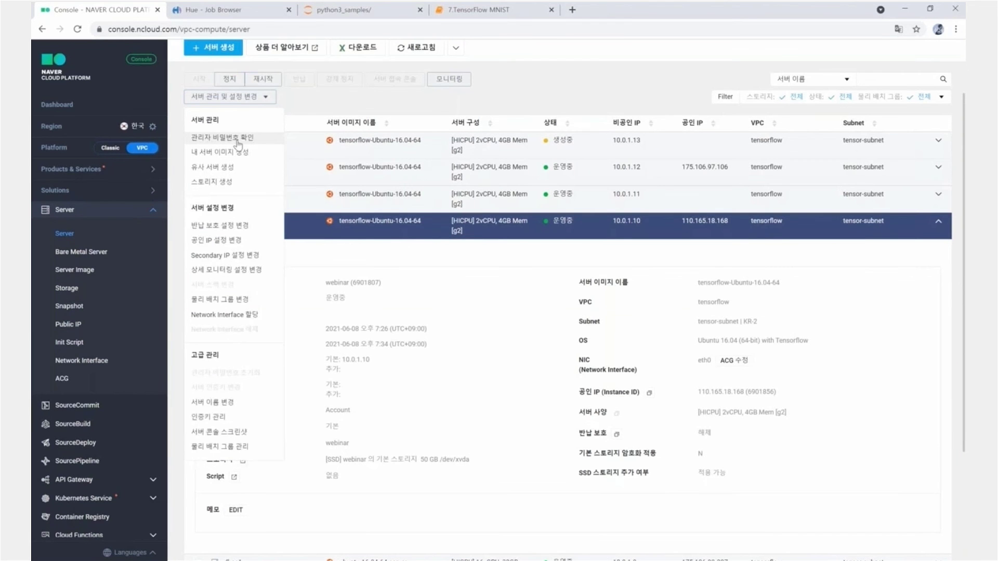
left_click(238, 138)
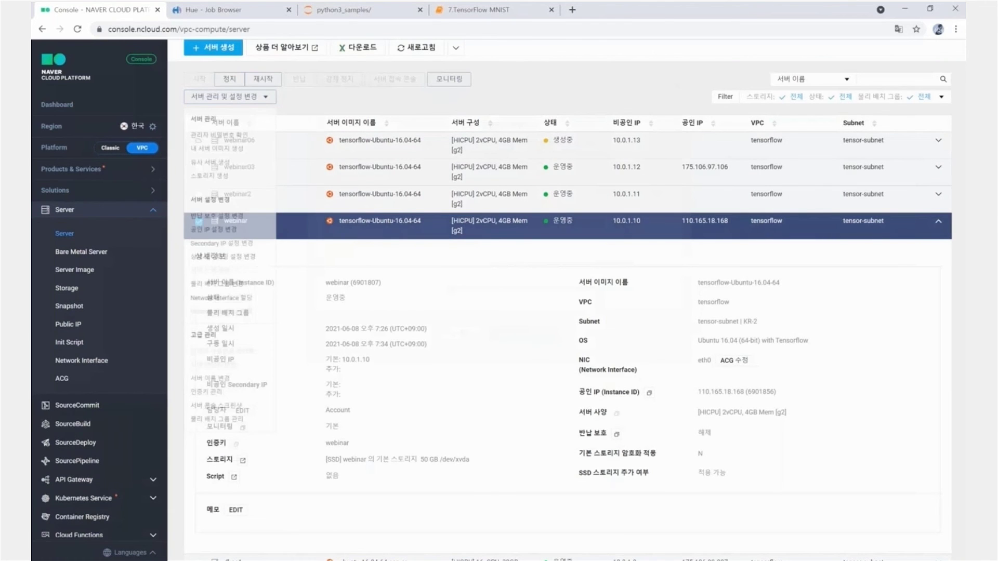
double_click(662, 19)
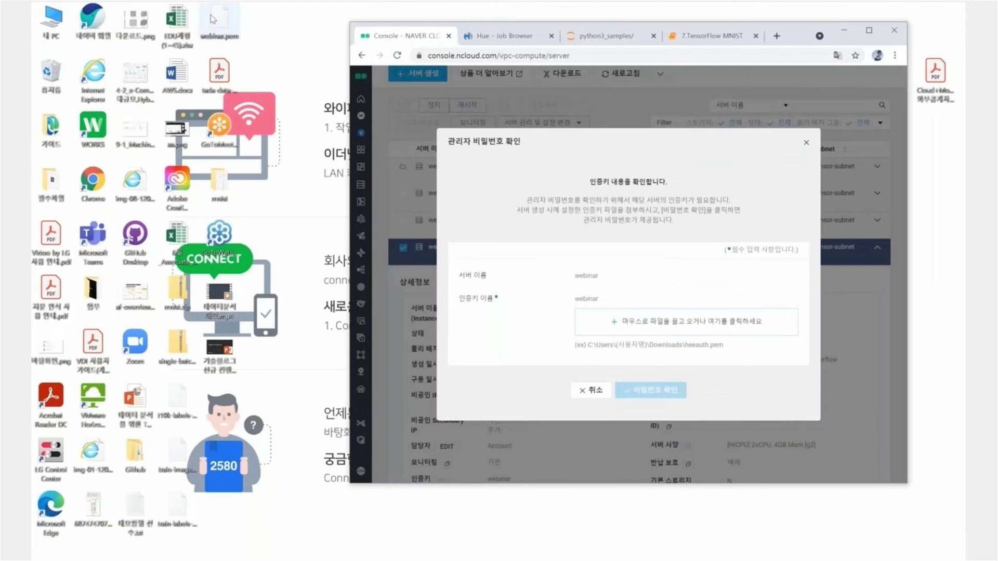
left_click_drag(211, 19, 686, 321)
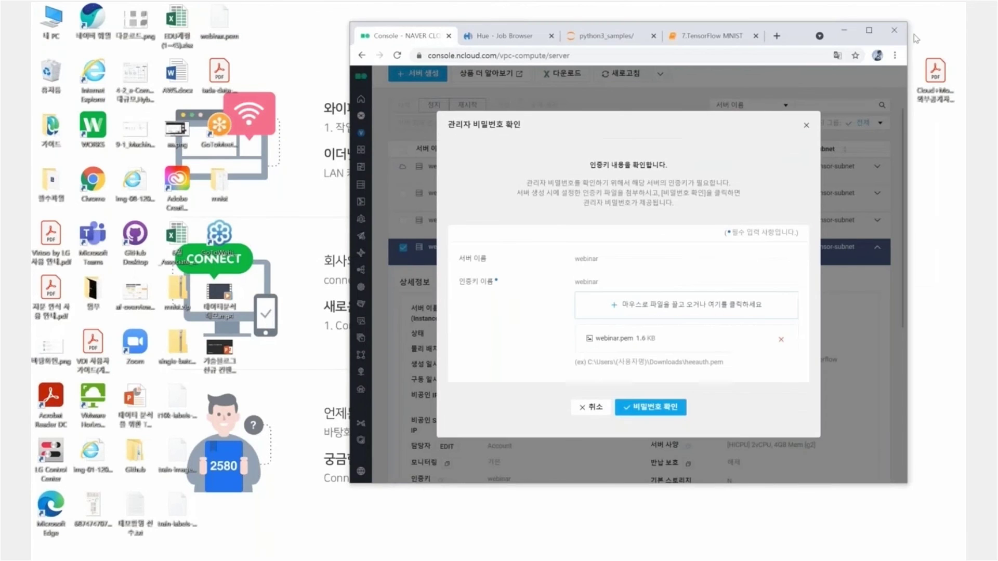
left_click(868, 30)
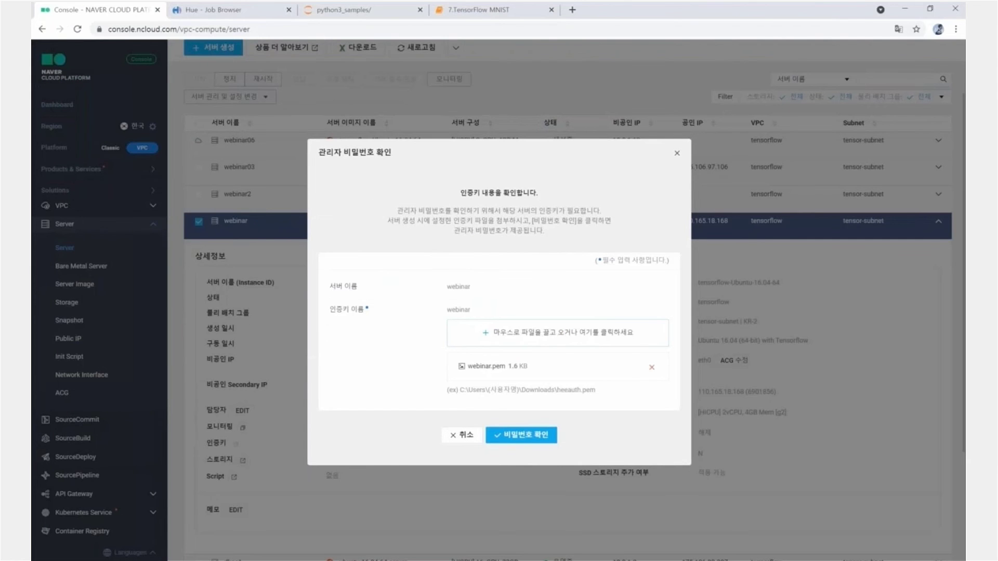
left_click(675, 154)
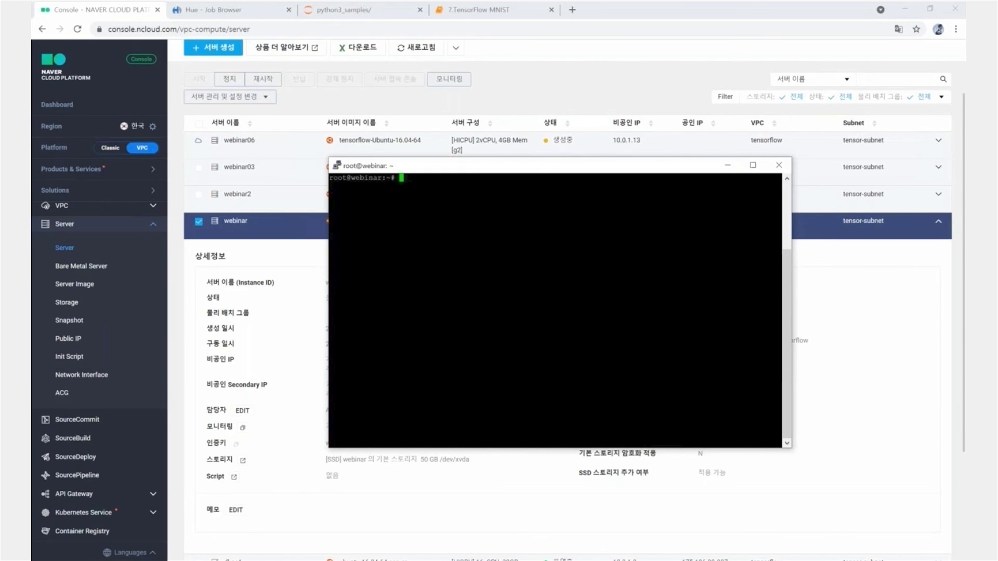
- Reset the Jupyter password with jup passwd, entering it twice, then close PuTTY
type("jup passwd")
key("Return")
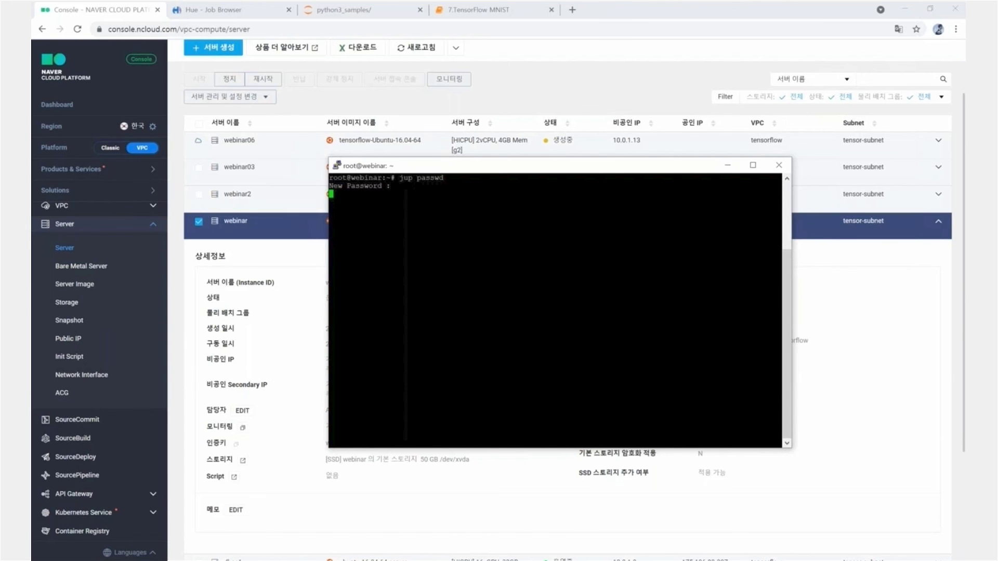
key("Return")
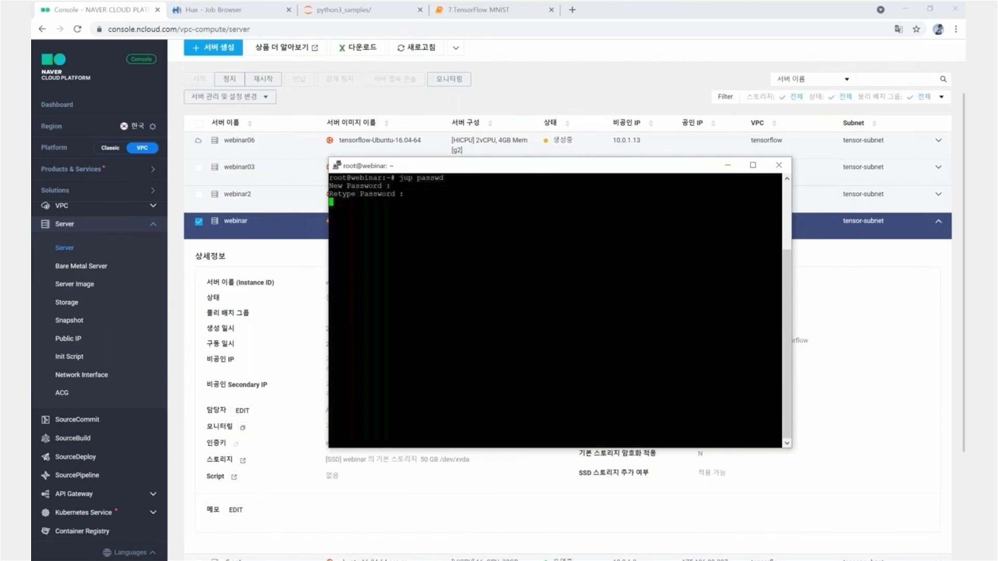
key("Return")
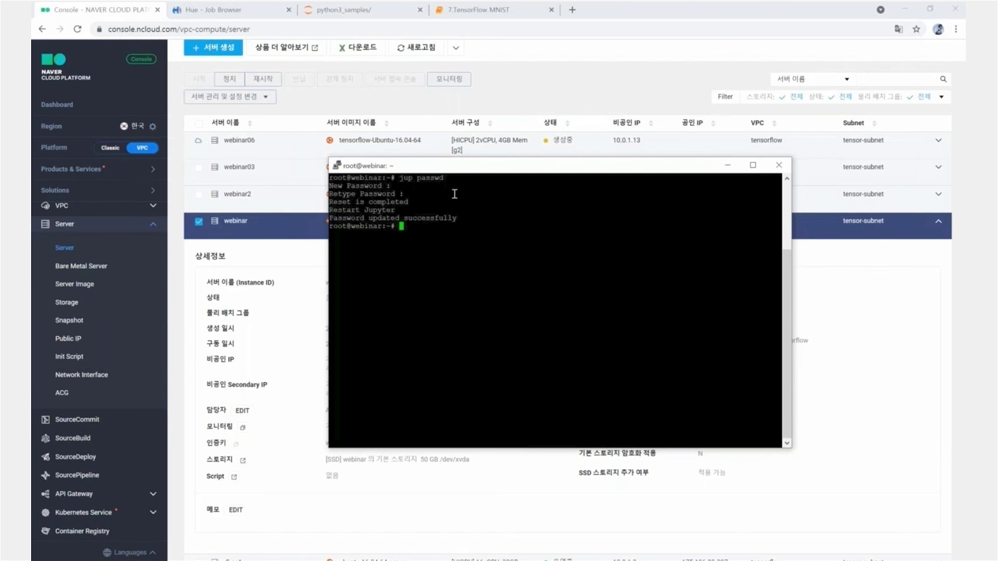
left_click_drag(463, 214, 445, 218)
left_click(446, 244)
left_click(283, 260)
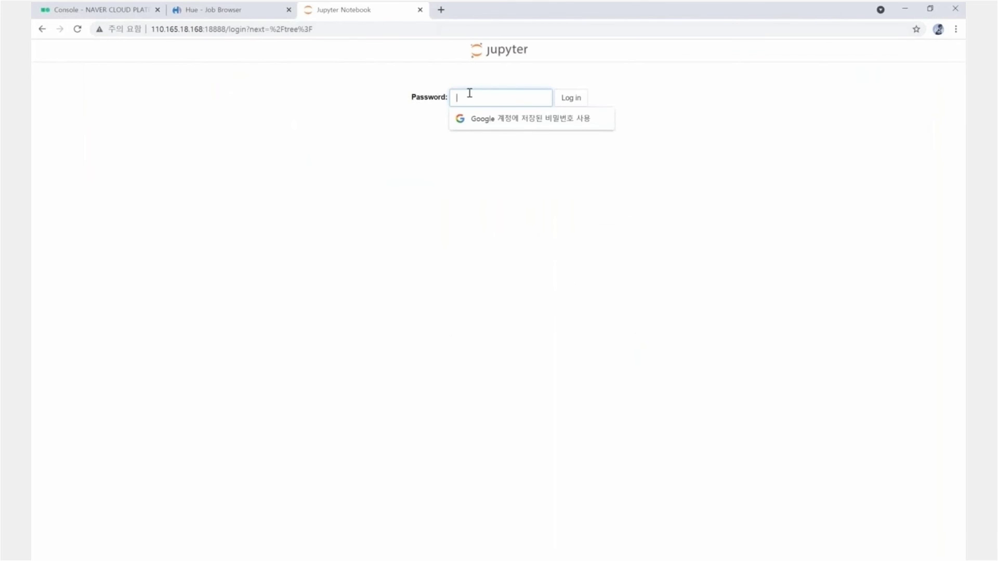
- Log in to Jupyter with the password and open python3_samples/7.TensorFlow MNIST.ipynb
type("*********")
left_click(571, 98)
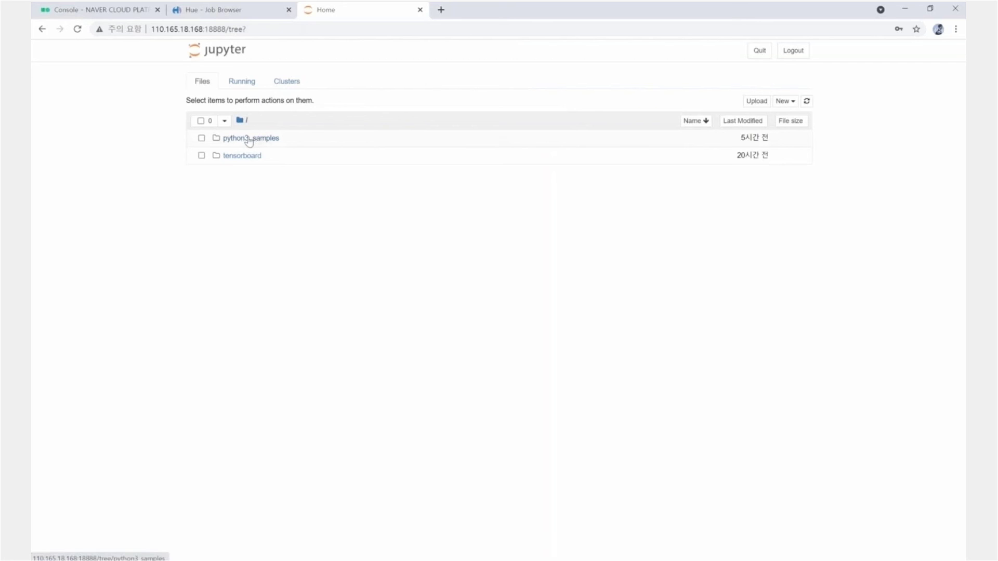
left_click(248, 139)
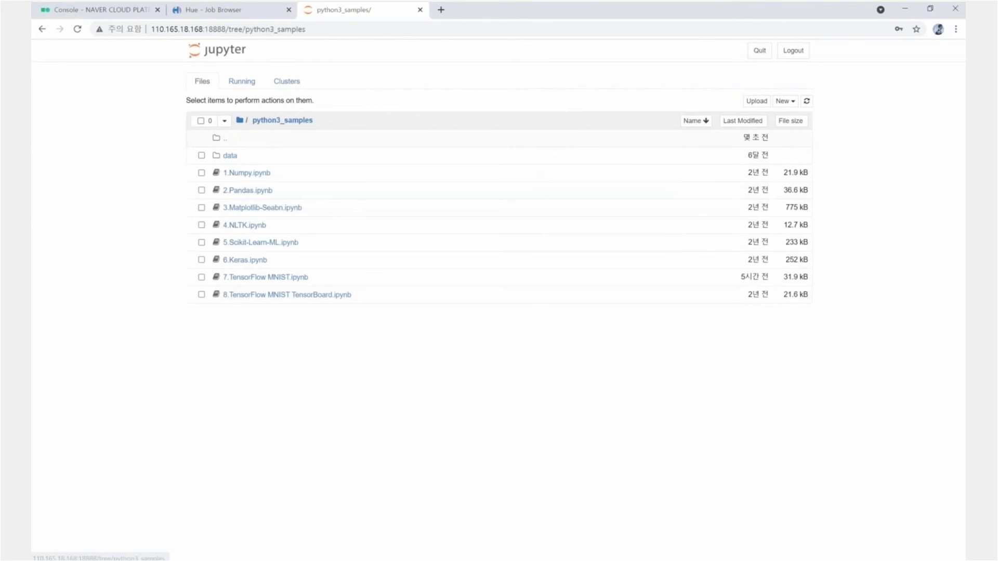
left_click(262, 279)
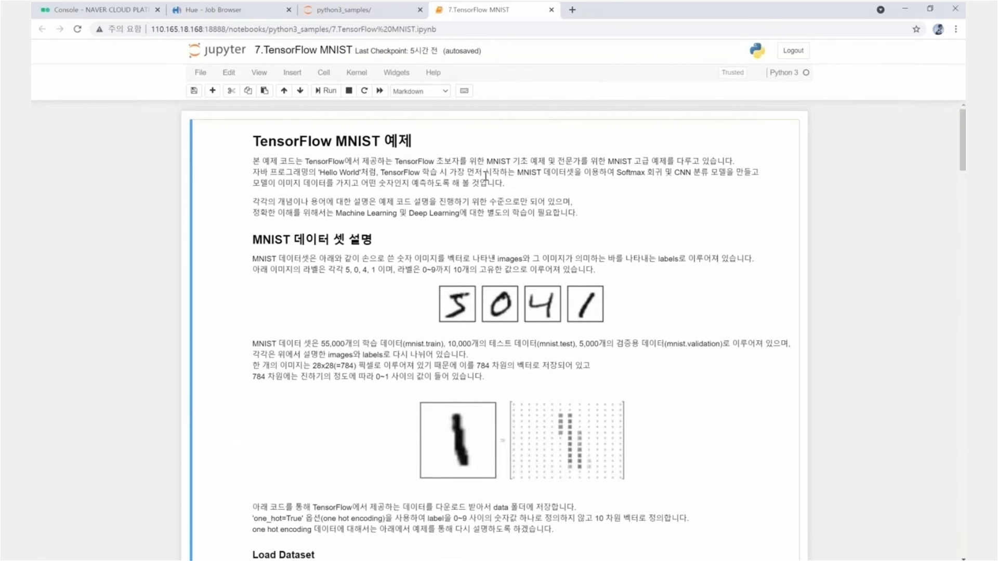
- Scroll through the notebook's opening cells and highlight the label output line
scroll(719, 429, "down", 6)
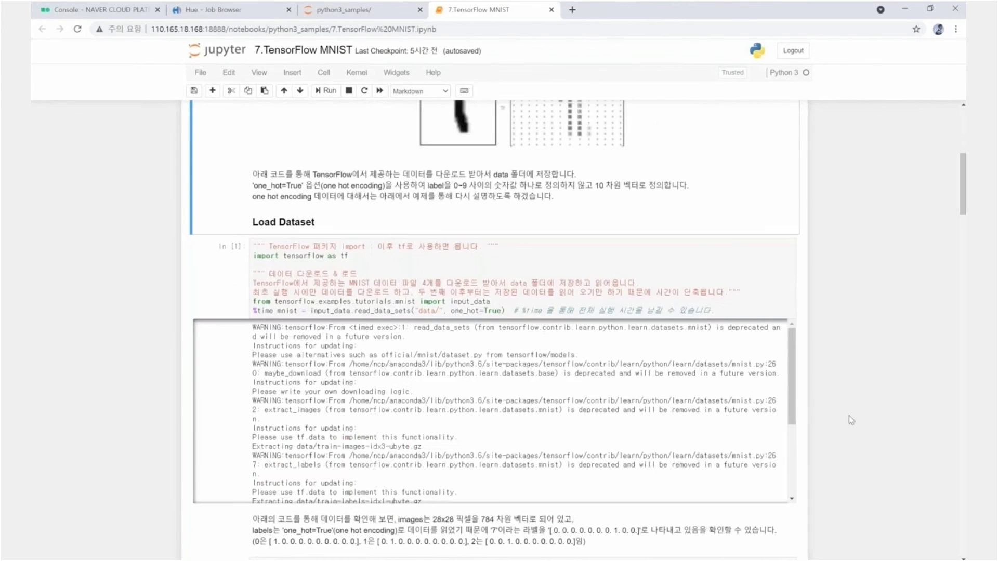
scroll(851, 419, "down", 2)
left_click_drag(257, 116, 340, 158)
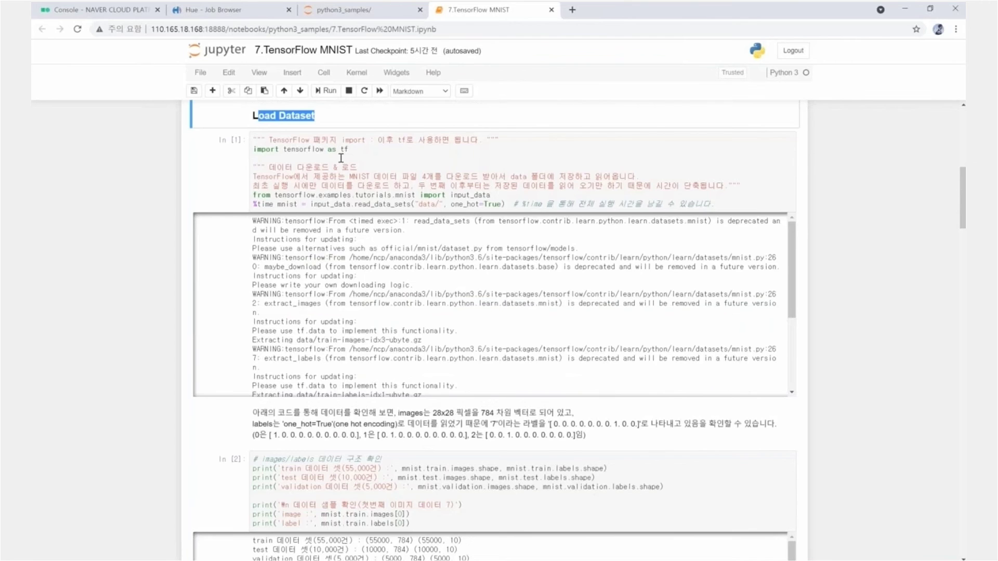
scroll(341, 157, "down", 3)
scroll(362, 355, "down", 3)
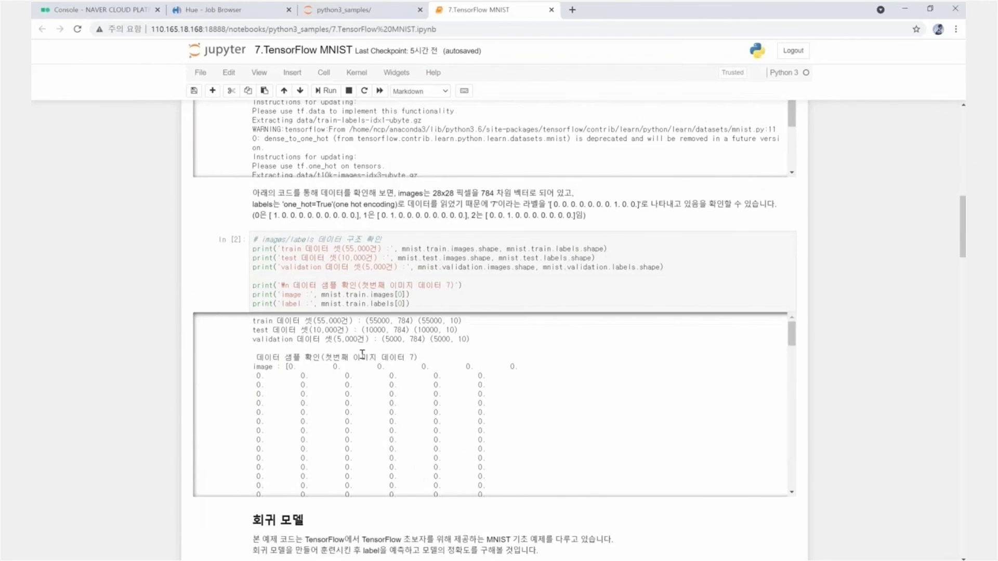
scroll(362, 355, "down", 4)
scroll(363, 355, "down", 5)
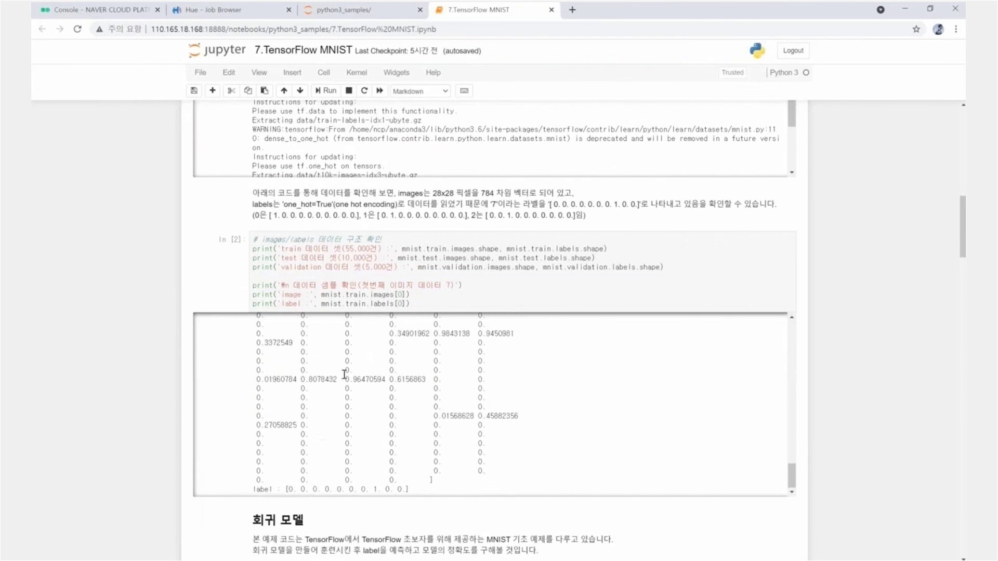
left_click_drag(254, 490, 410, 489)
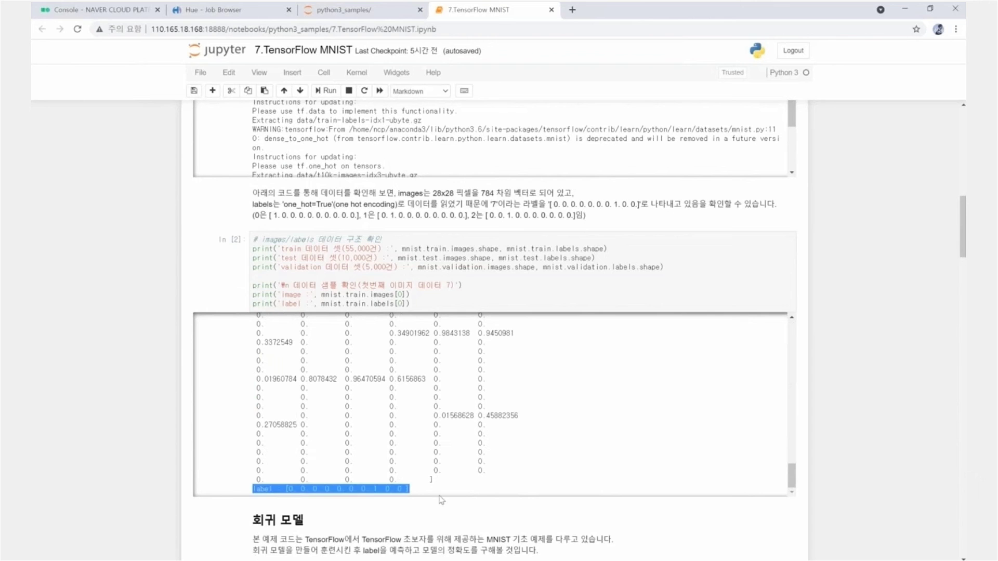
left_click(372, 492)
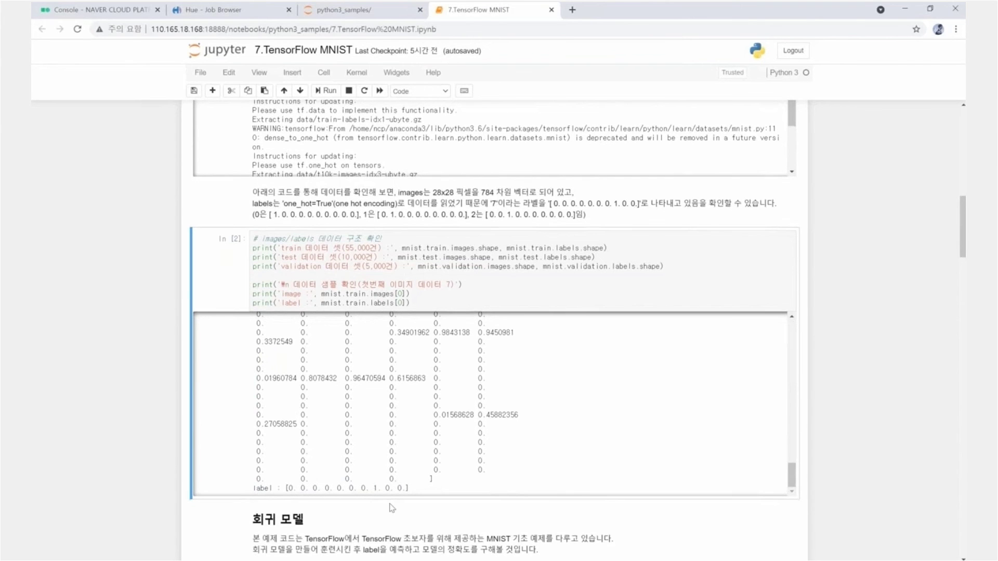
- Review the 회귀 모델 section and highlight its evaluation result, accuracy 0.9177
scroll(391, 508, "down", 3)
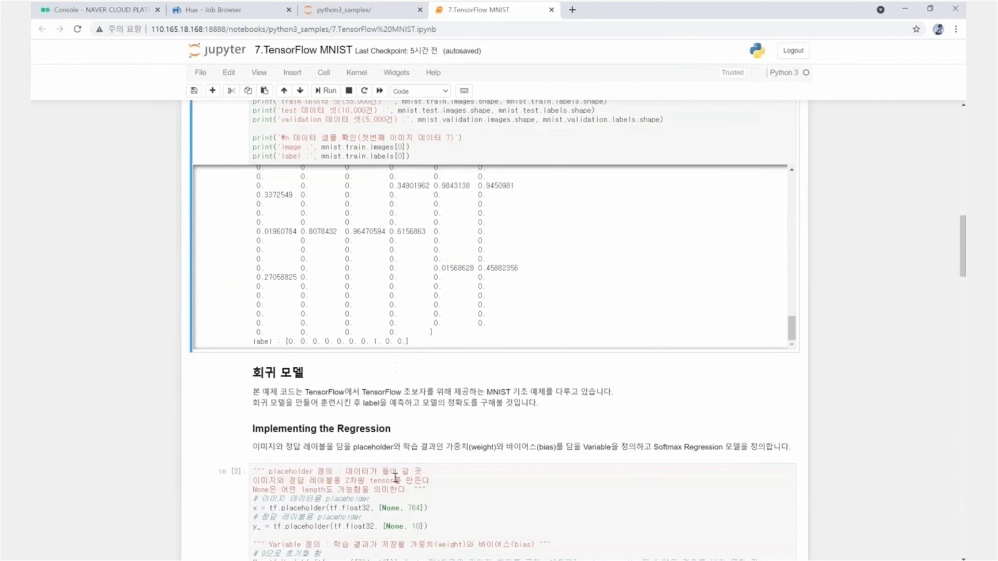
scroll(395, 477, "down", 3)
triple_click(343, 253)
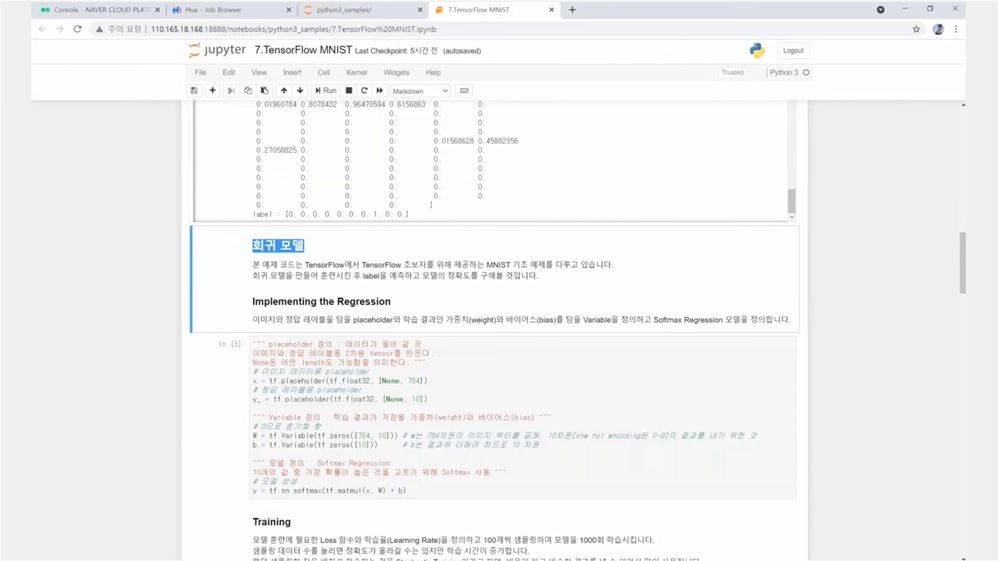
scroll(496, 333, "down", 7)
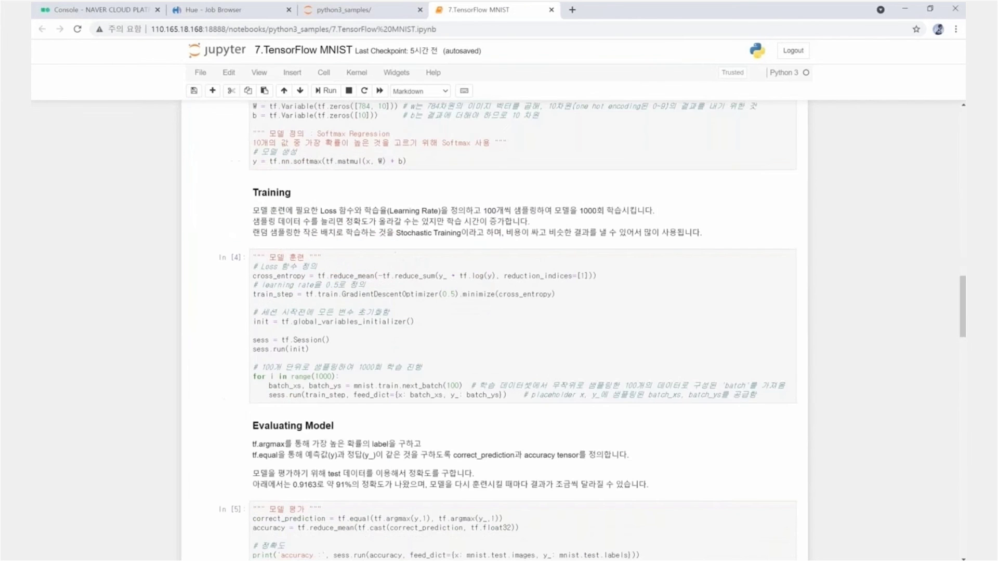
scroll(351, 385, "down", 5)
left_click(351, 385)
left_click_drag(351, 385, 320, 357)
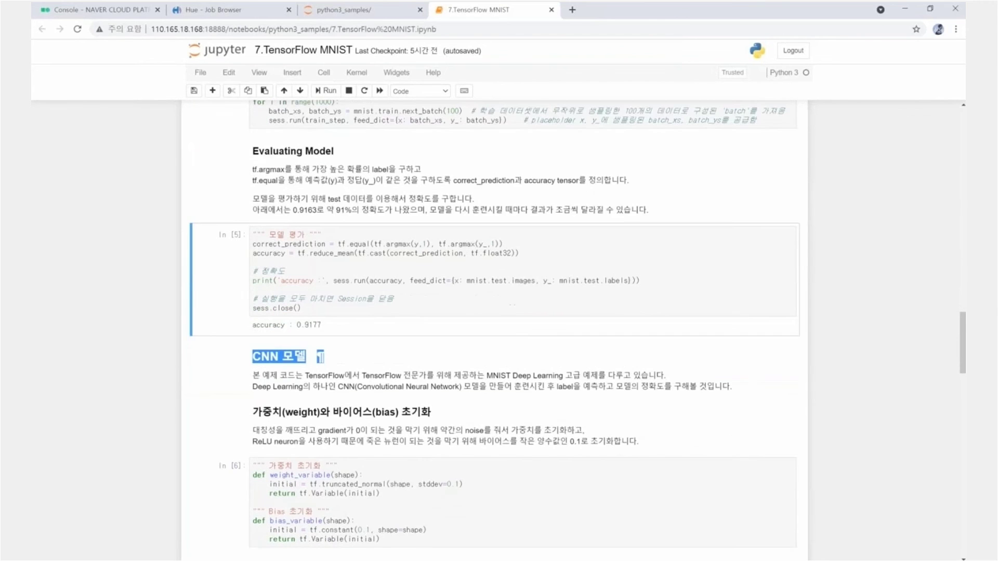
- Scroll to the final CNN training cell and highlight its test accuracy 0.9612 line
scroll(320, 356, "down", 1)
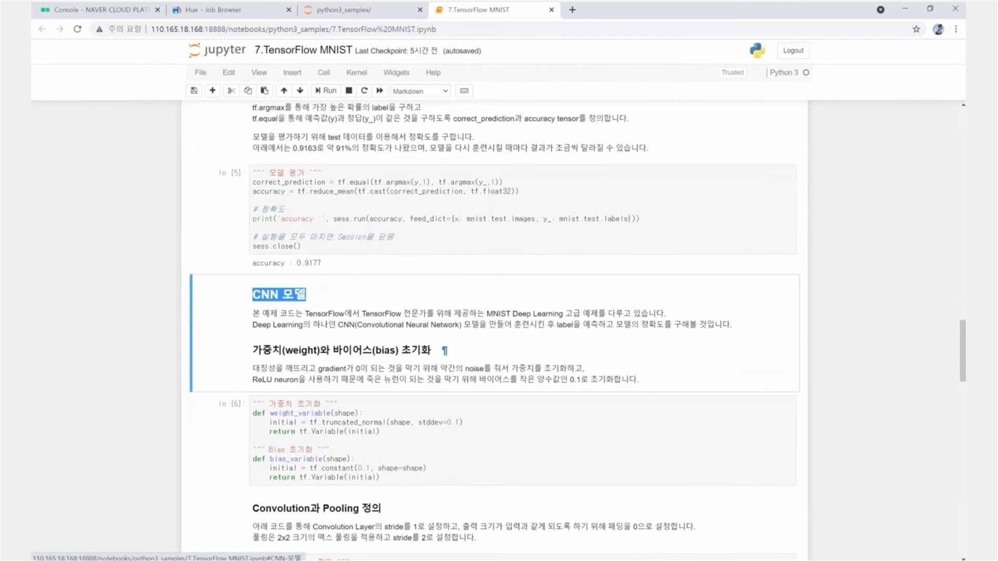
scroll(332, 358, "down", 2)
scroll(333, 357, "down", 15)
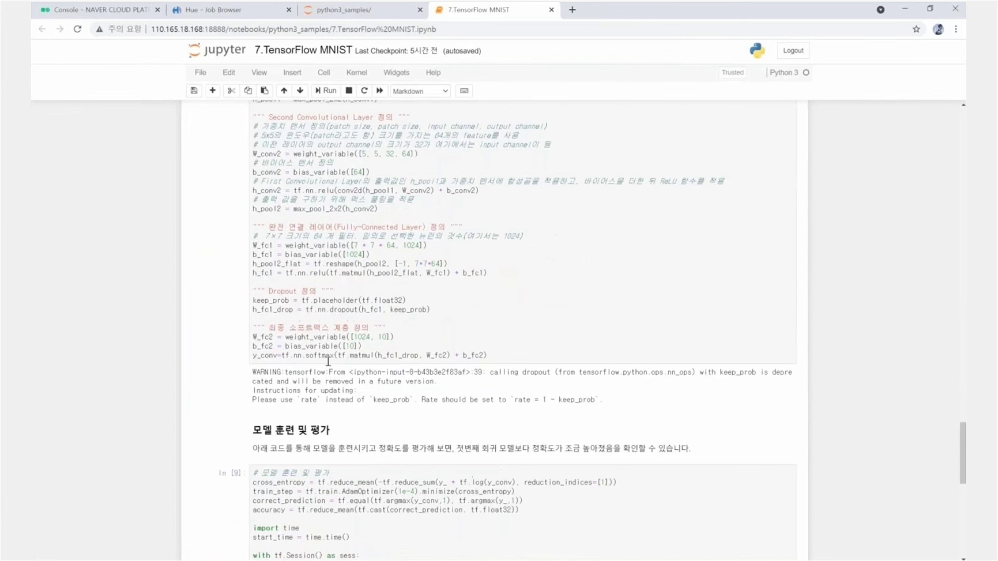
scroll(327, 362, "down", 4)
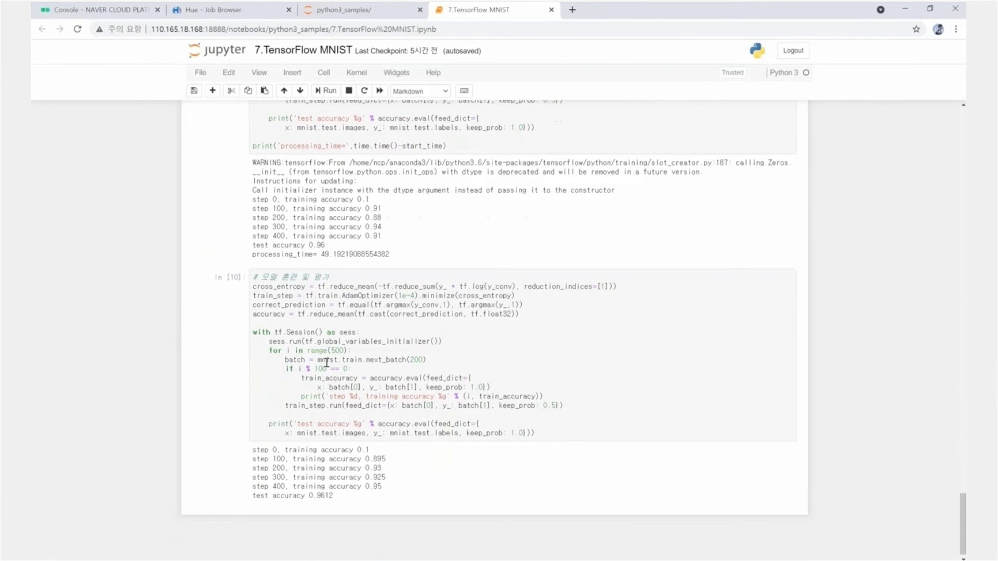
scroll(310, 393, "down", 1)
left_click(270, 490)
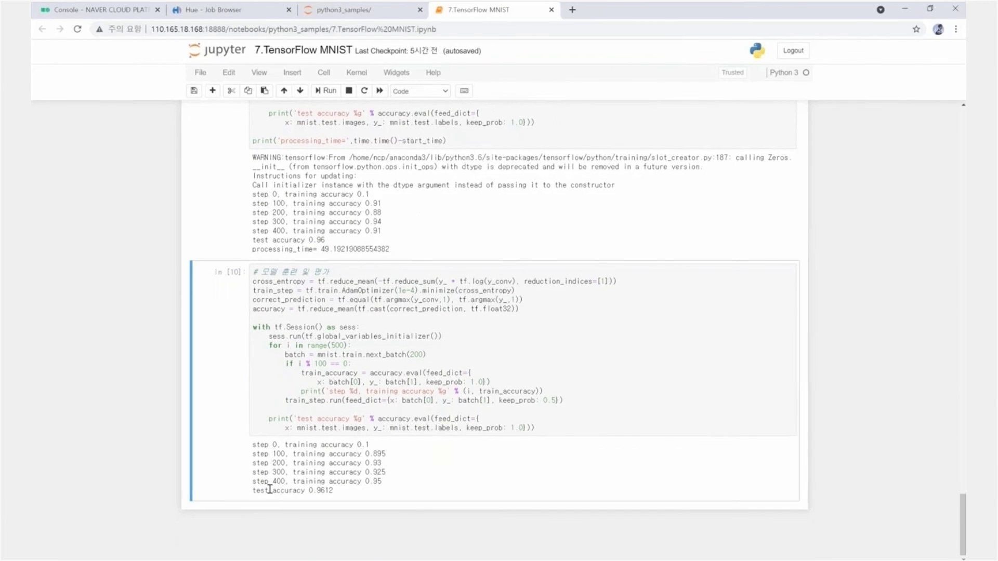
triple_click(269, 489)
left_click(160, 377)
- Switch to the Console and go to Products & Services > Data Forest > Account
left_click(130, 15)
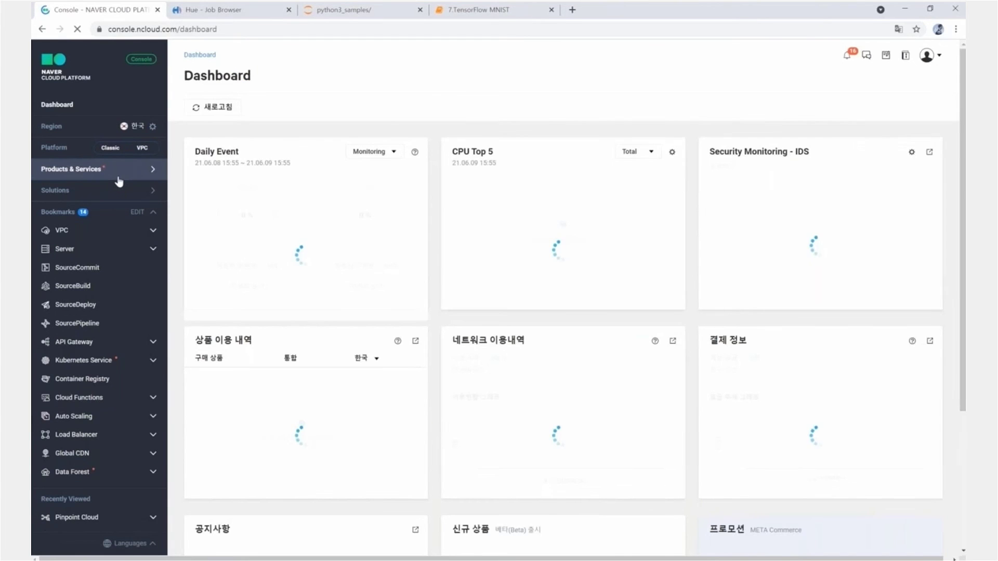
left_click(134, 174)
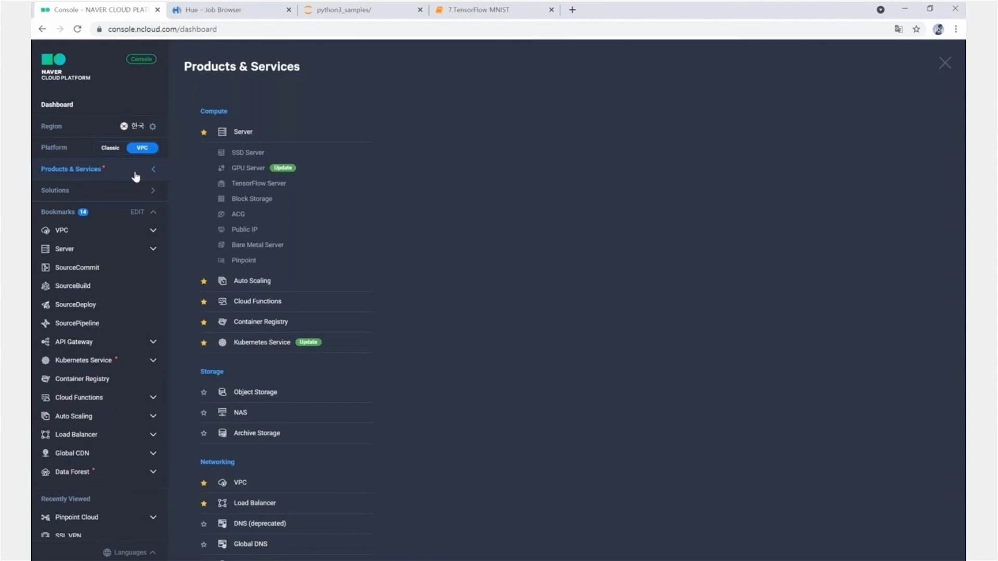
left_click(136, 175)
left_click(136, 175)
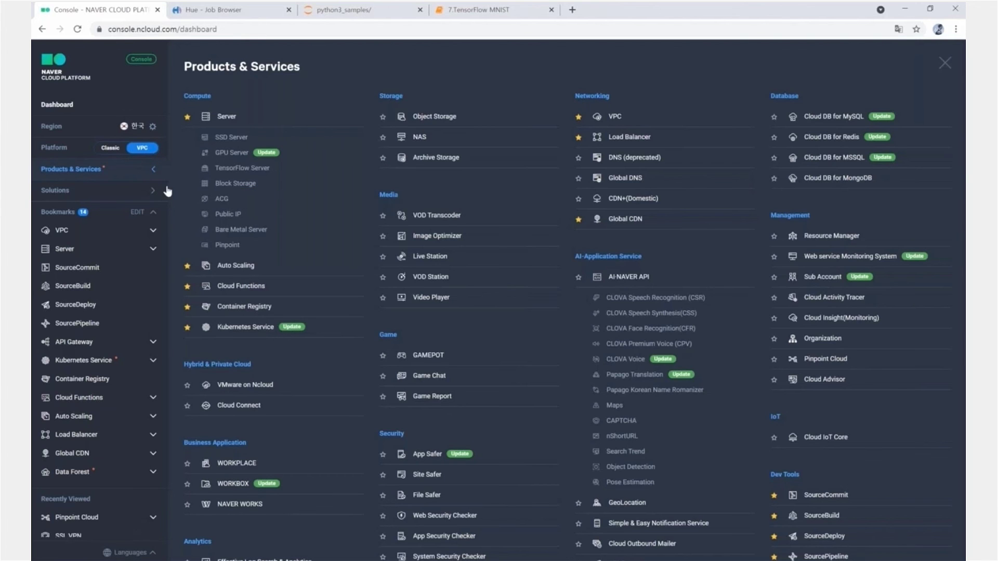
scroll(506, 343, "down", 5)
left_click(188, 449)
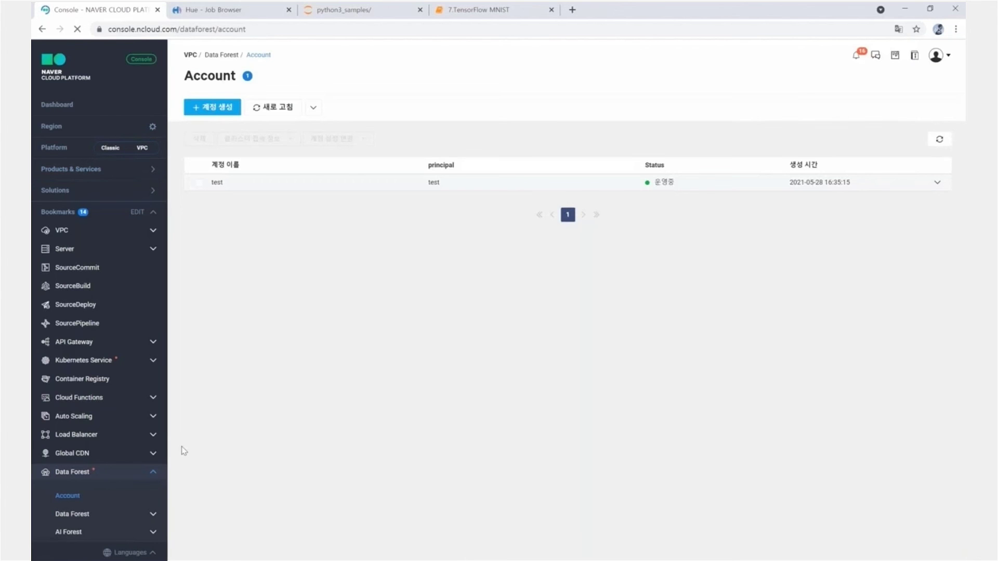
- Create a Data Forest account named test with a pasted password, then view its 200 TB HDFS quota
left_click(212, 107)
type("test")
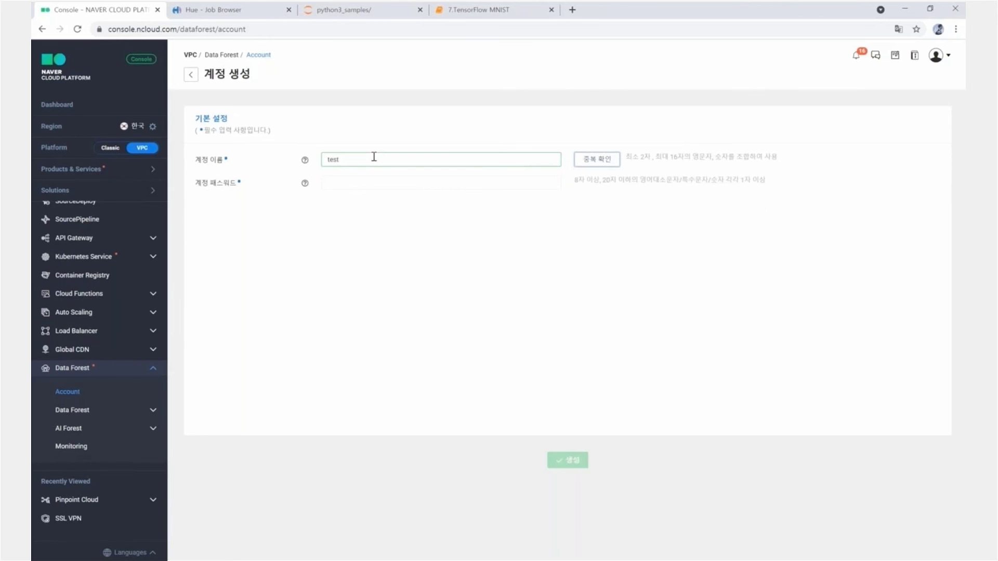
key("Tab")
key("ctrl+v")
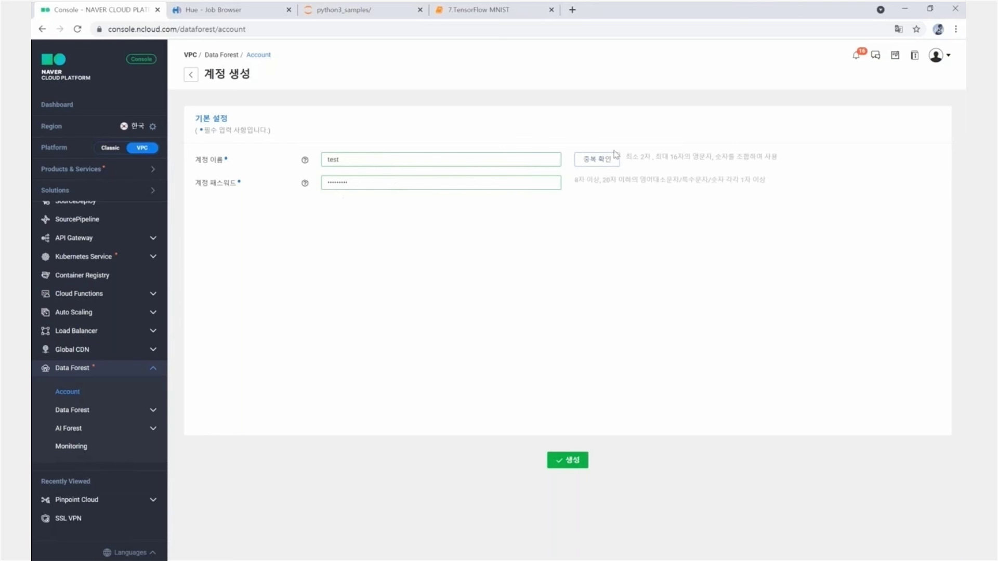
left_click(568, 460)
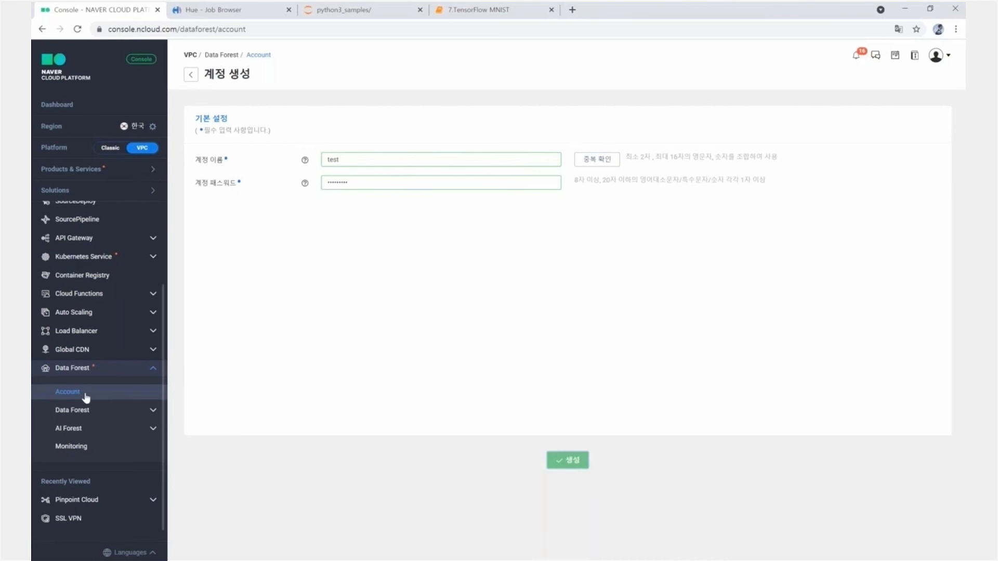
left_click(67, 391)
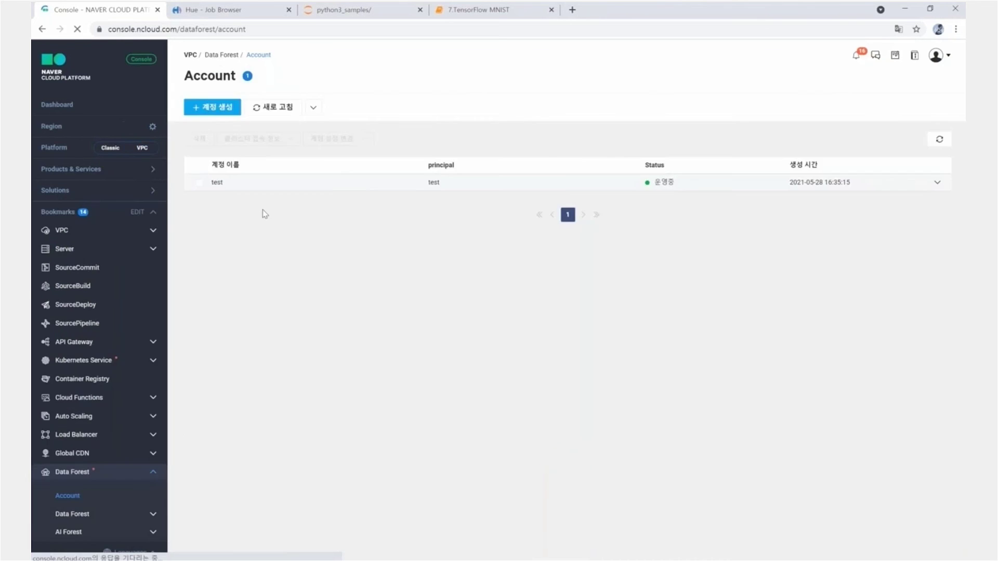
left_click(333, 182)
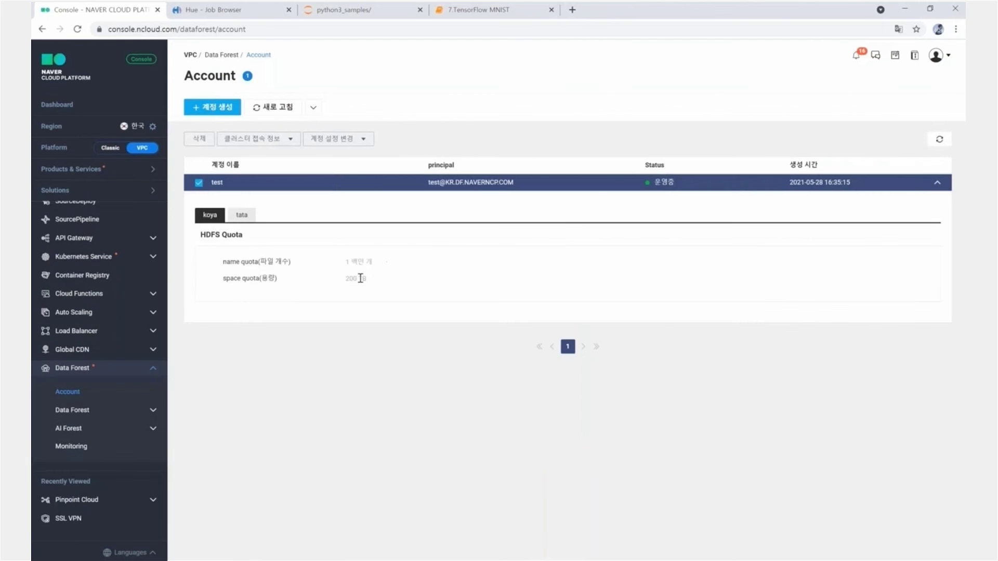
left_click(82, 410)
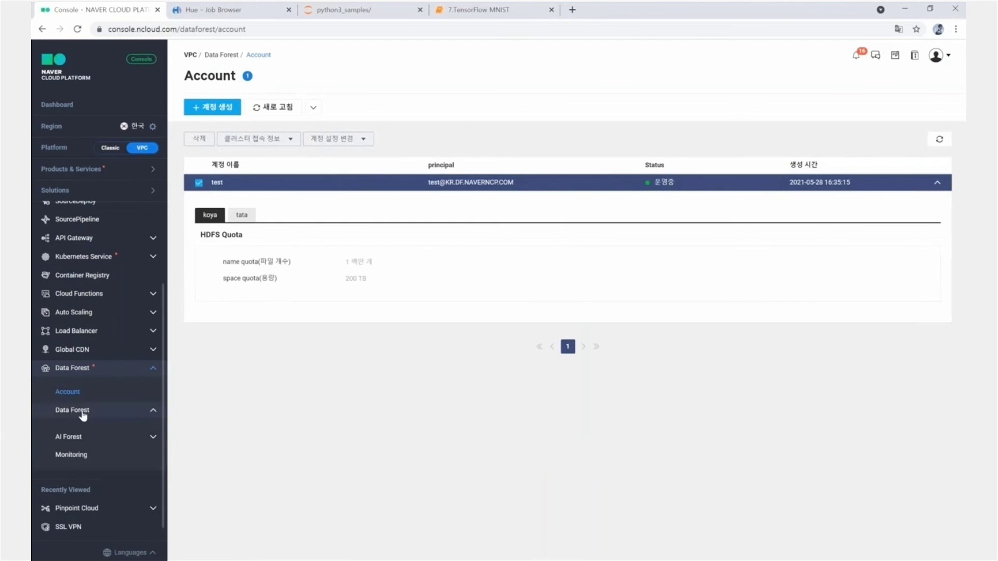
- Create HUE-4.7.0 app my-hue10, then open the running my-hue app's Hue interface
left_click(80, 436)
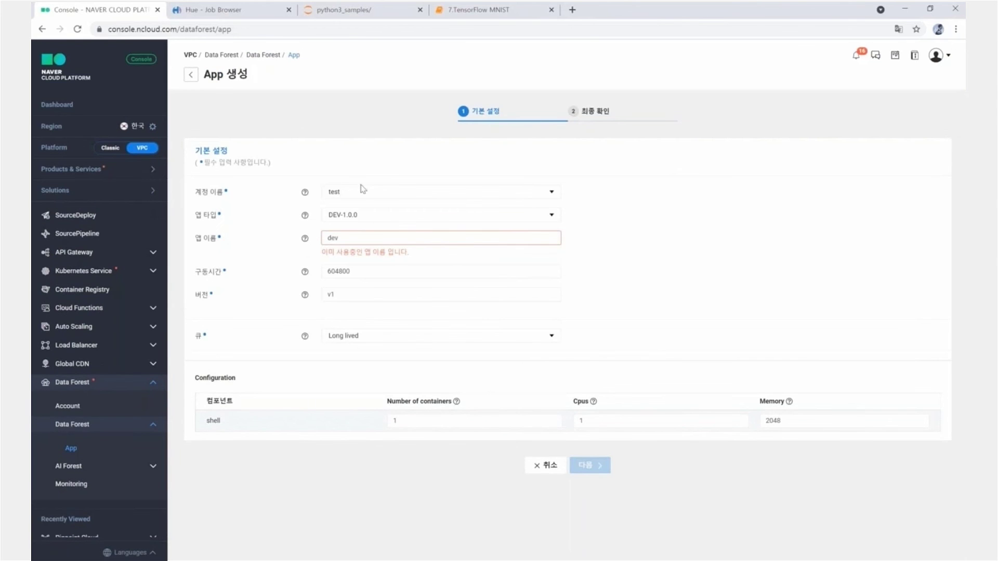
left_click(367, 223)
left_click(338, 296)
left_click(363, 239)
type("10")
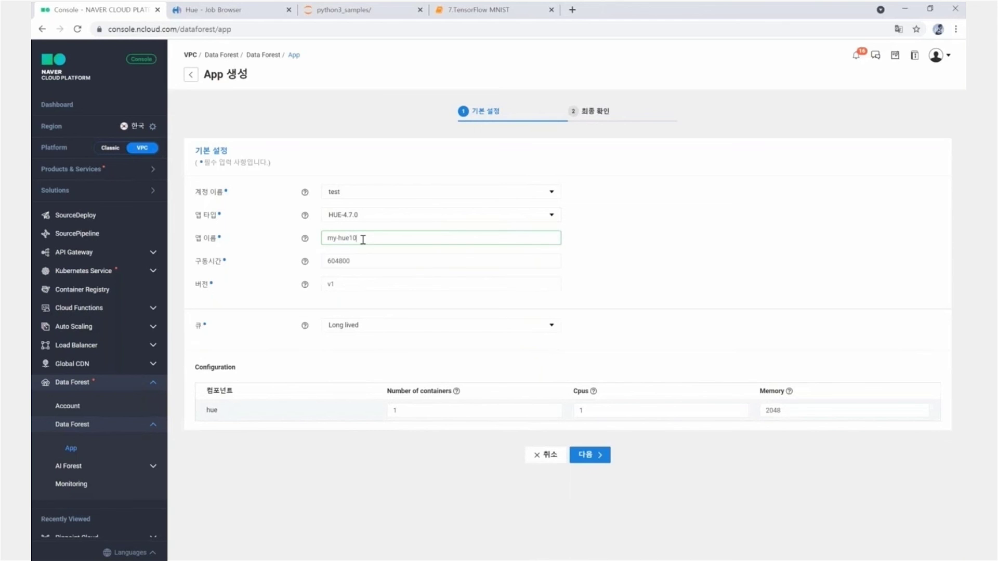
left_click(586, 455)
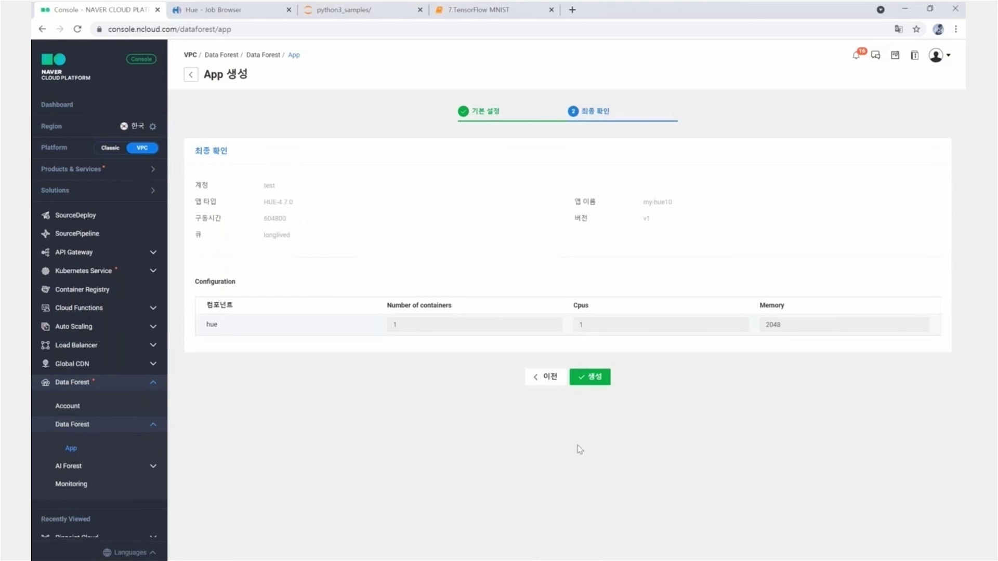
left_click(591, 384)
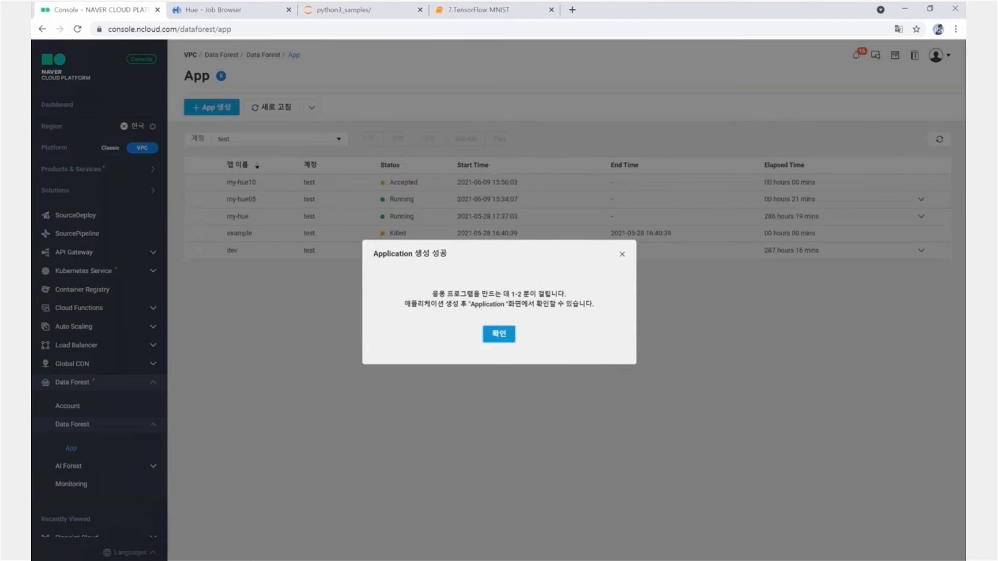
left_click(499, 334)
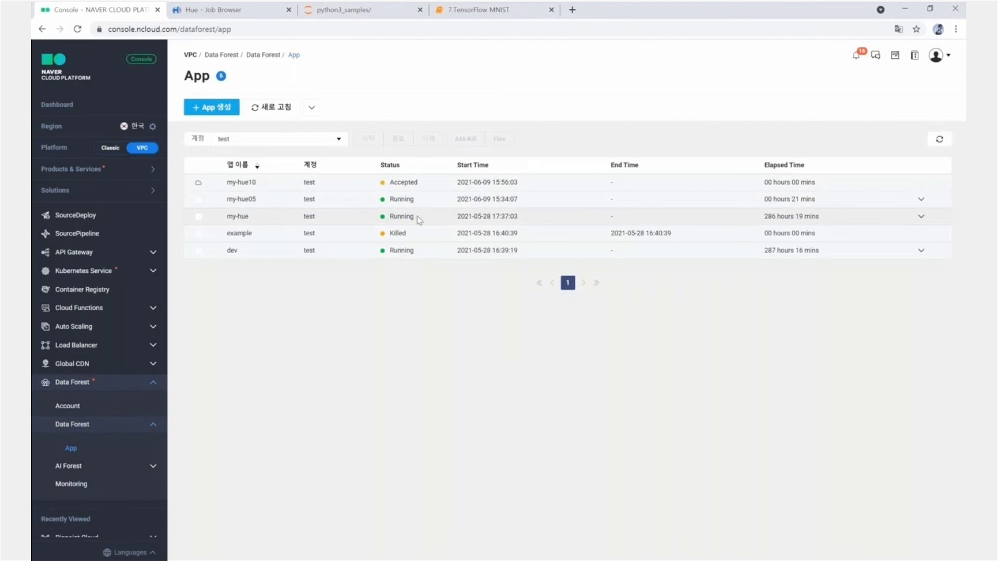
left_click(244, 215)
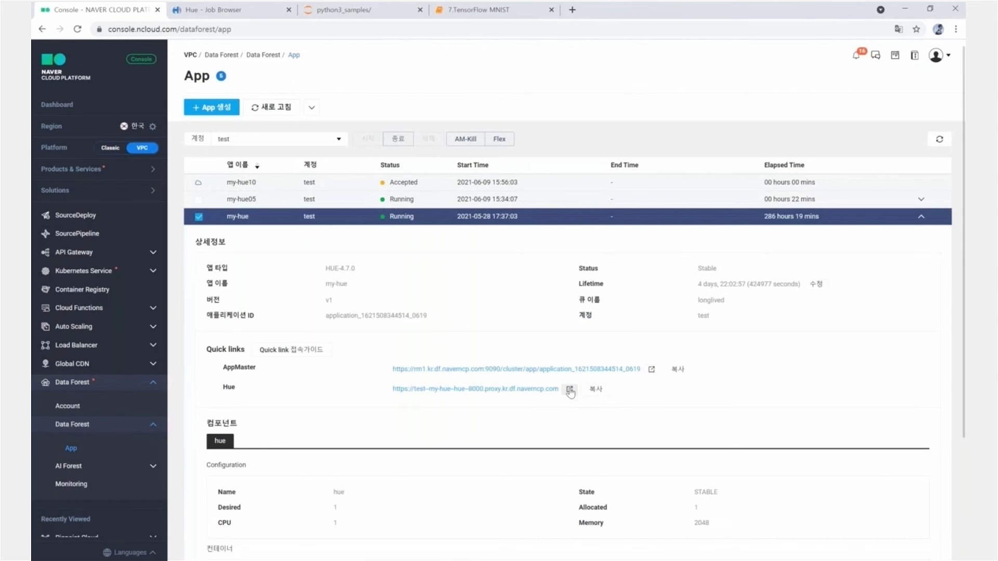
left_click(568, 391)
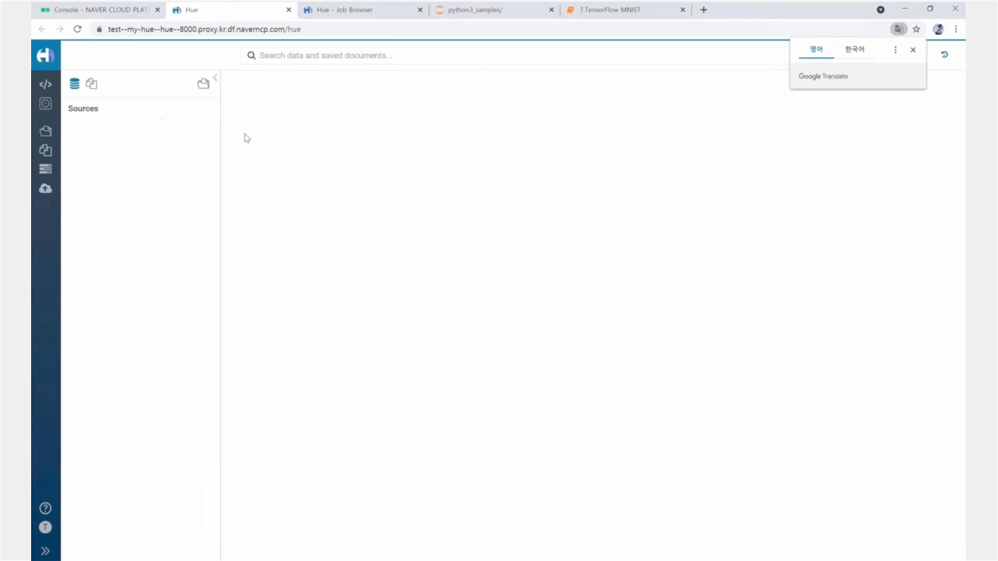
- Browse Hue's Documents, Files and Job Browser, then return to the console's AI Forest workspace list
left_click(45, 133)
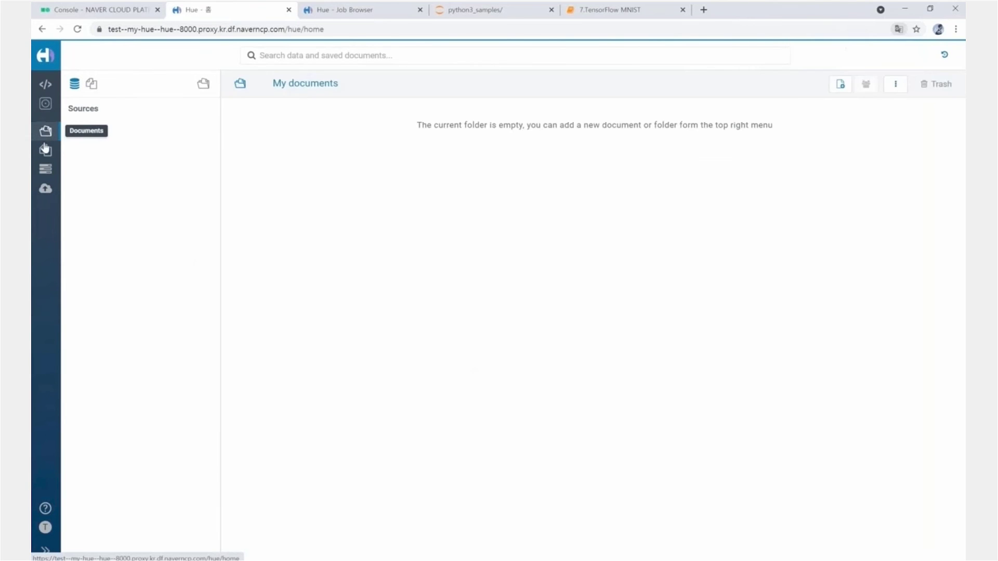
left_click(45, 156)
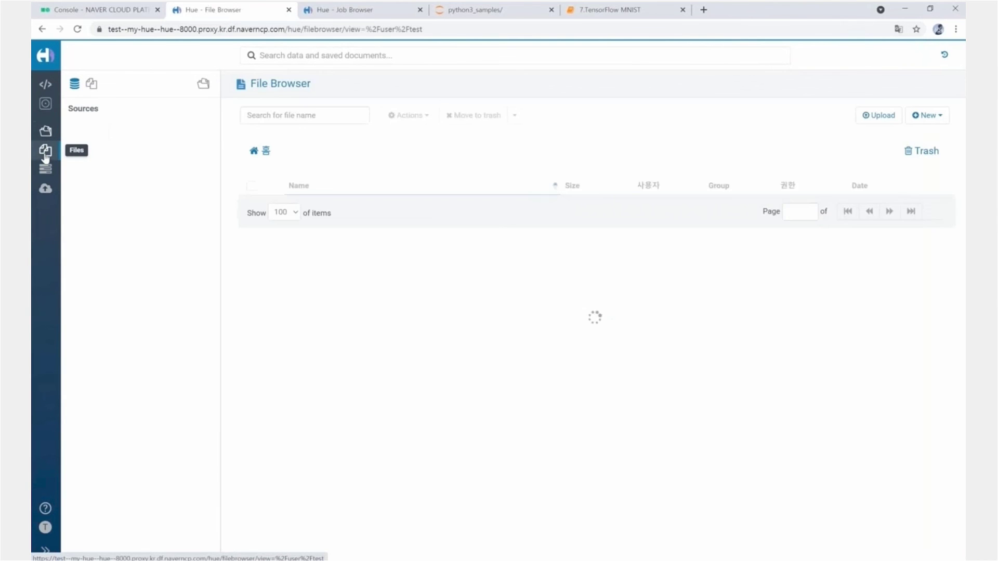
left_click(46, 175)
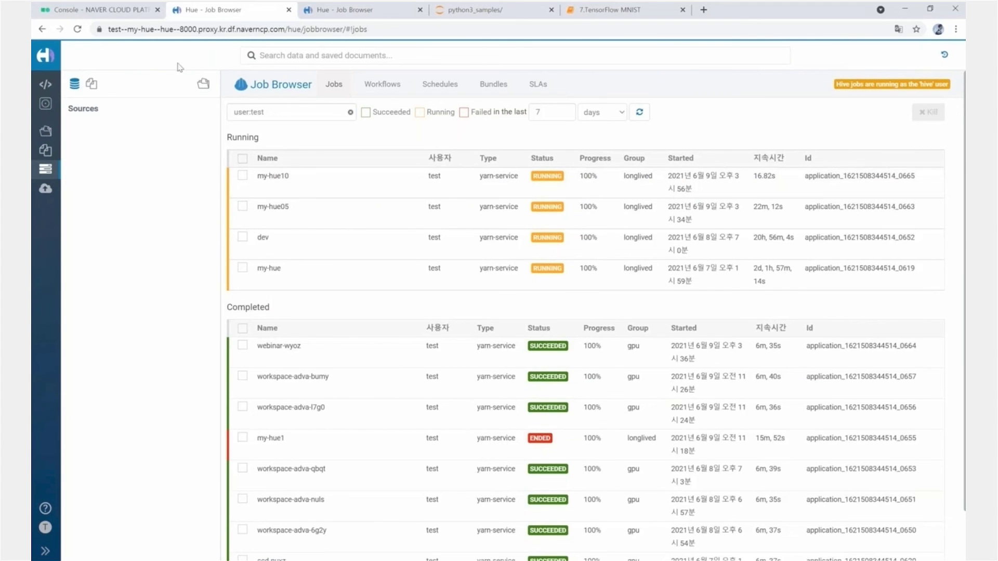
left_click(119, 15)
left_click(95, 440)
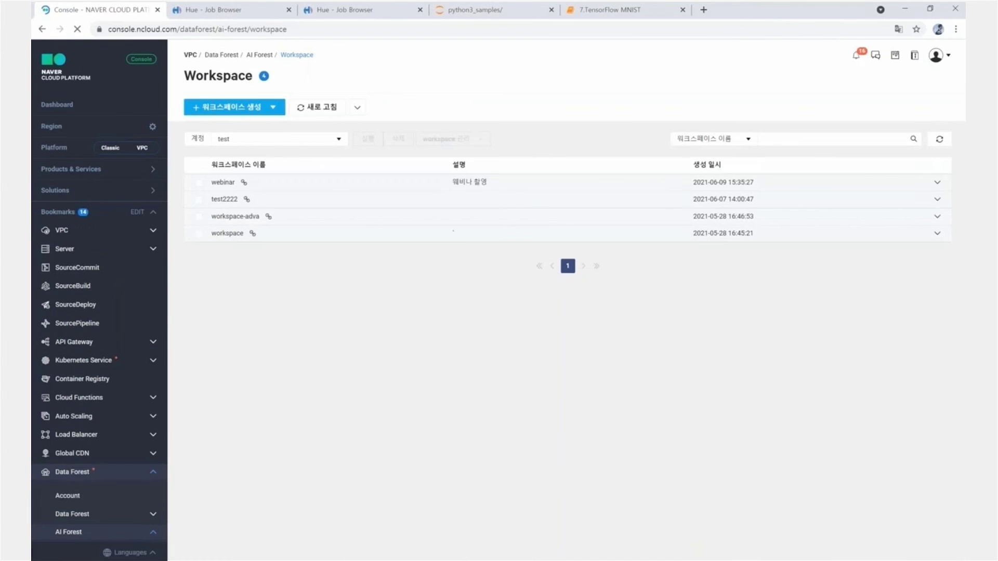
- Start an Advanced workspace named webinar2, described as 웨비나 촬영용
left_click(234, 106)
left_click(436, 192)
left_click(355, 217)
type("webinar")
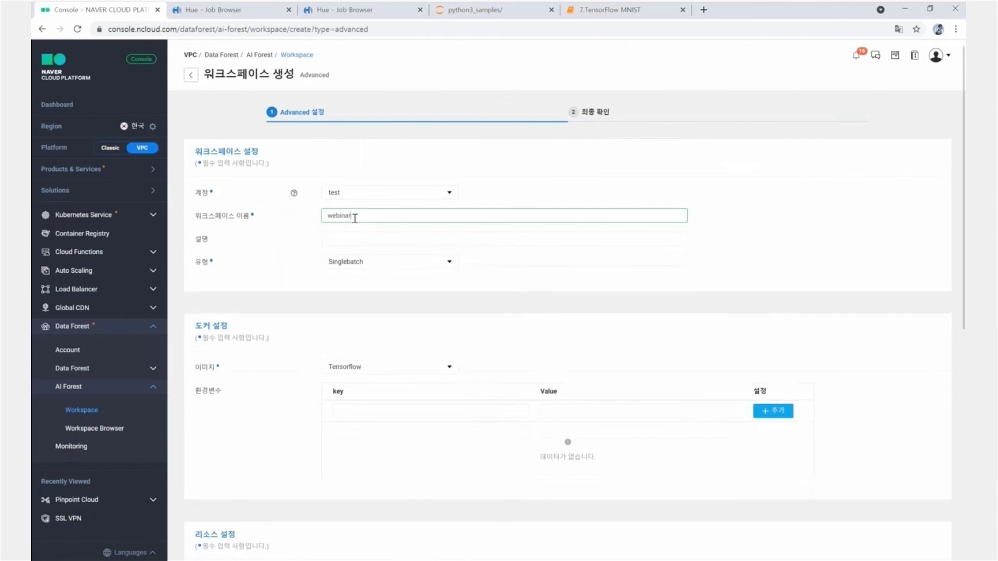
type("2웨비나 촬영용")
- Enter Hdfs://koya/user/test/ as the workspace's HDFS input path
scroll(607, 311, "down", 1)
scroll(460, 262, "down", 5)
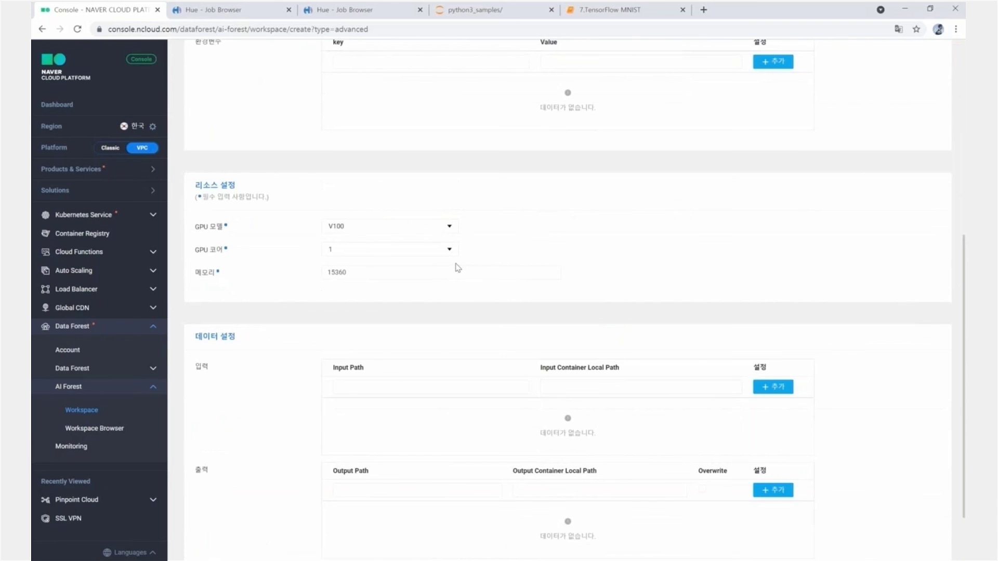
scroll(457, 266, "down", 1)
scroll(429, 280, "down", 1)
left_click(389, 314)
type("Hdfs")
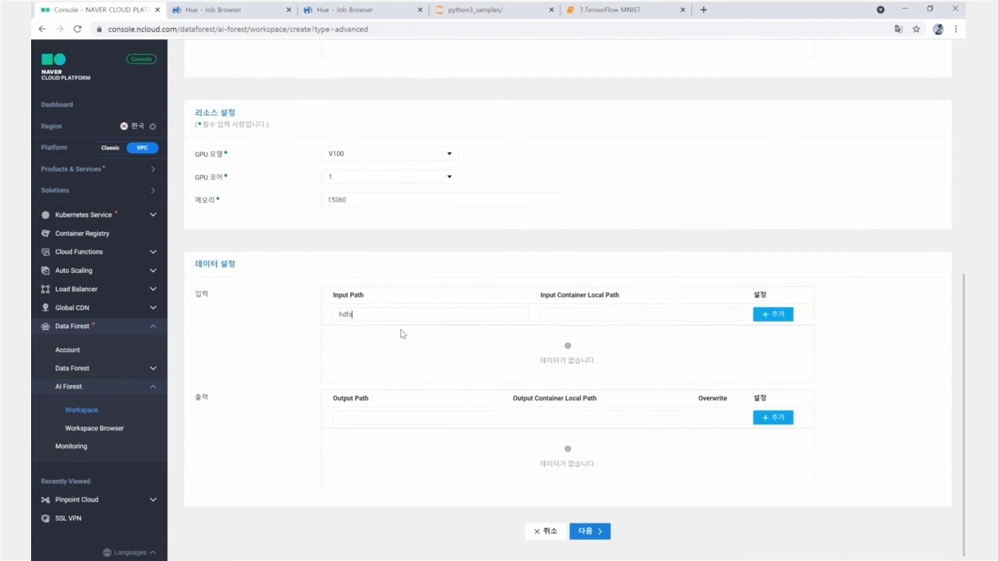
type("://koya/user/test/")
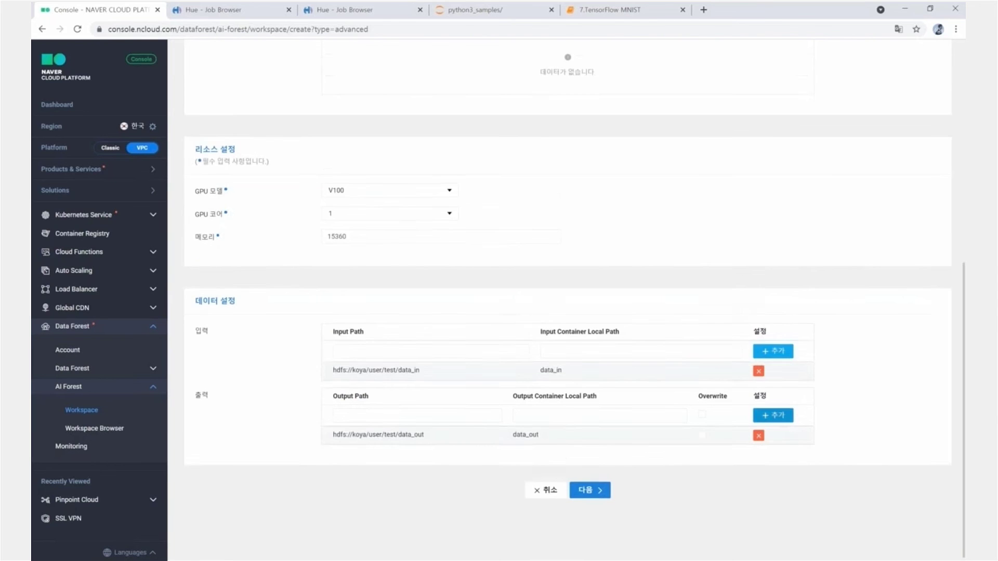
- Review and create the webinar2 workspace, then acknowledge the creation notice
scroll(603, 503, "up", 1)
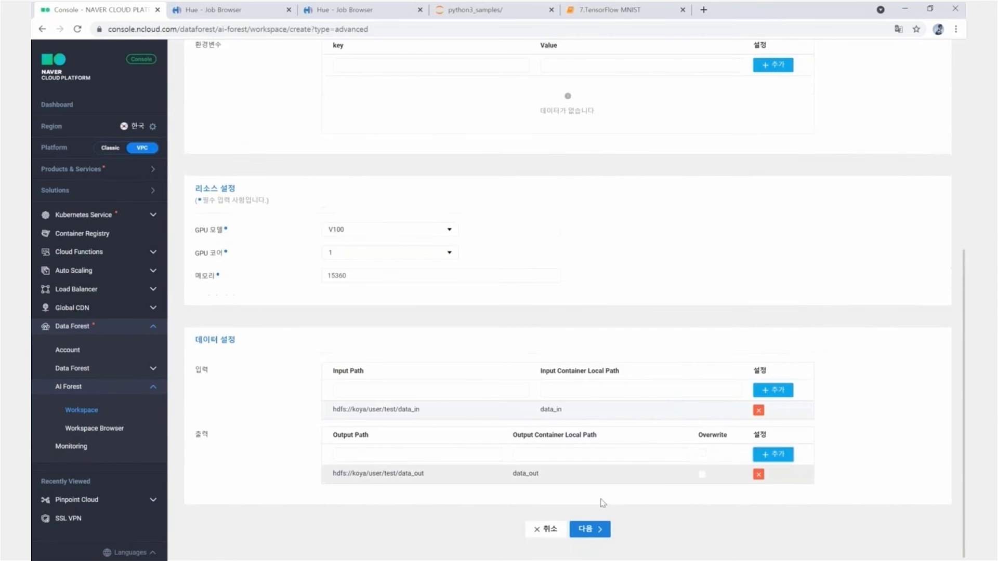
left_click(589, 529)
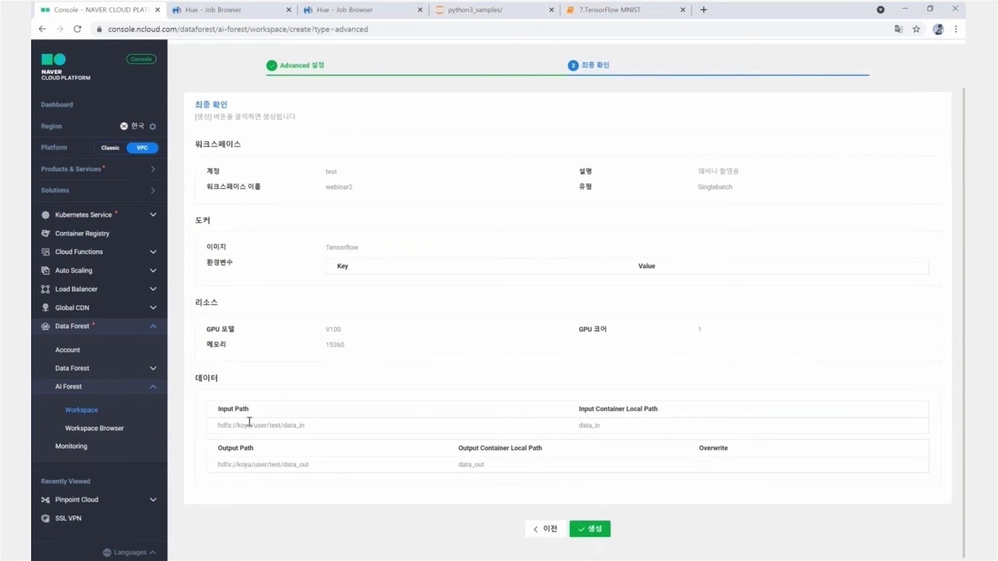
left_click(594, 531)
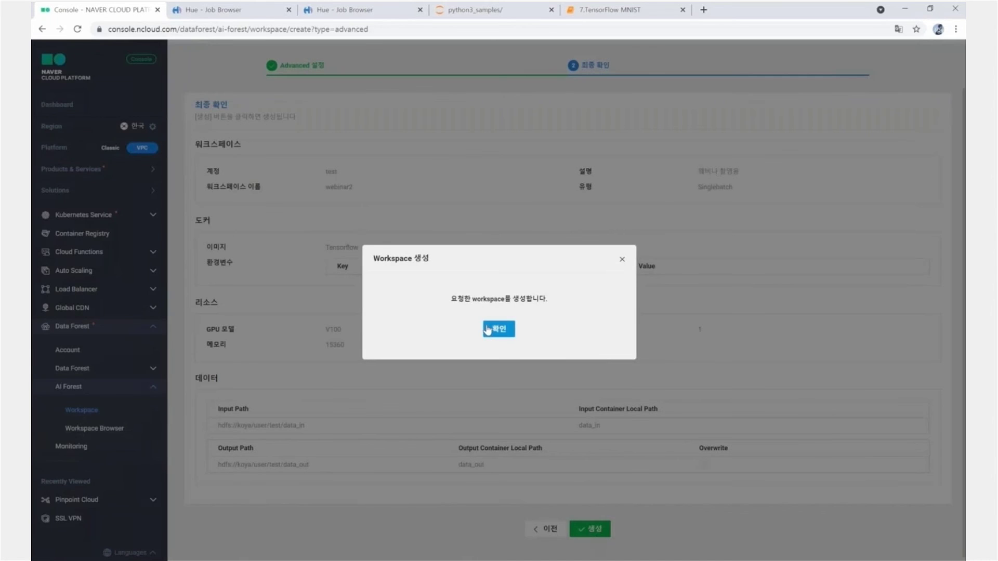
left_click(487, 329)
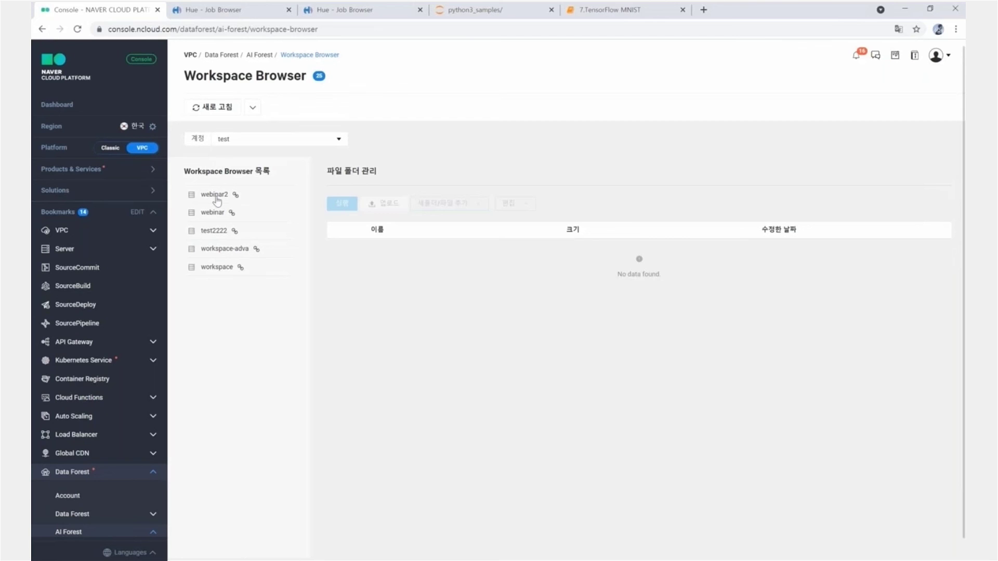
- Open webinar2's upload dialog and drop in all nine files from the desktop mnist folder
left_click(217, 200)
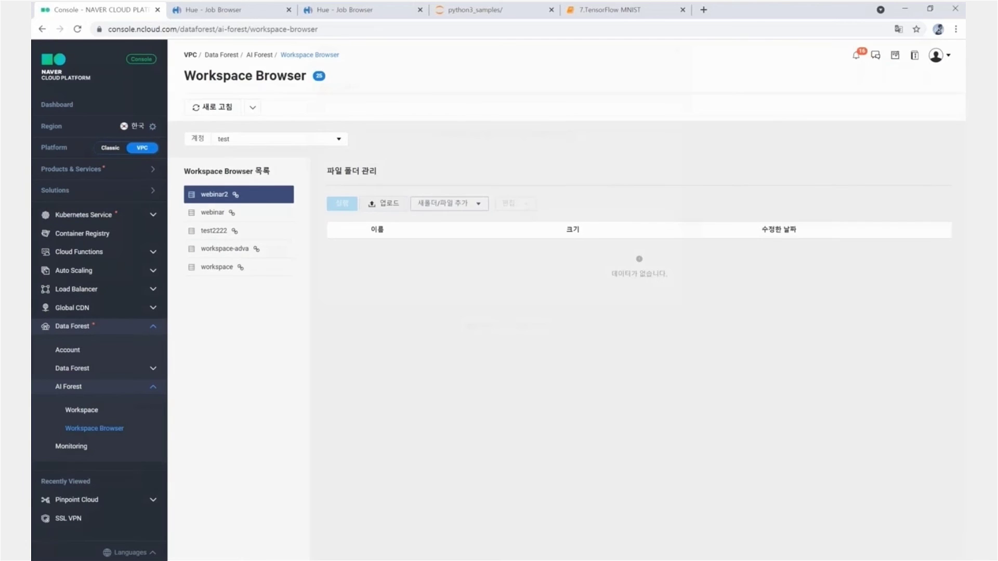
left_click(383, 203)
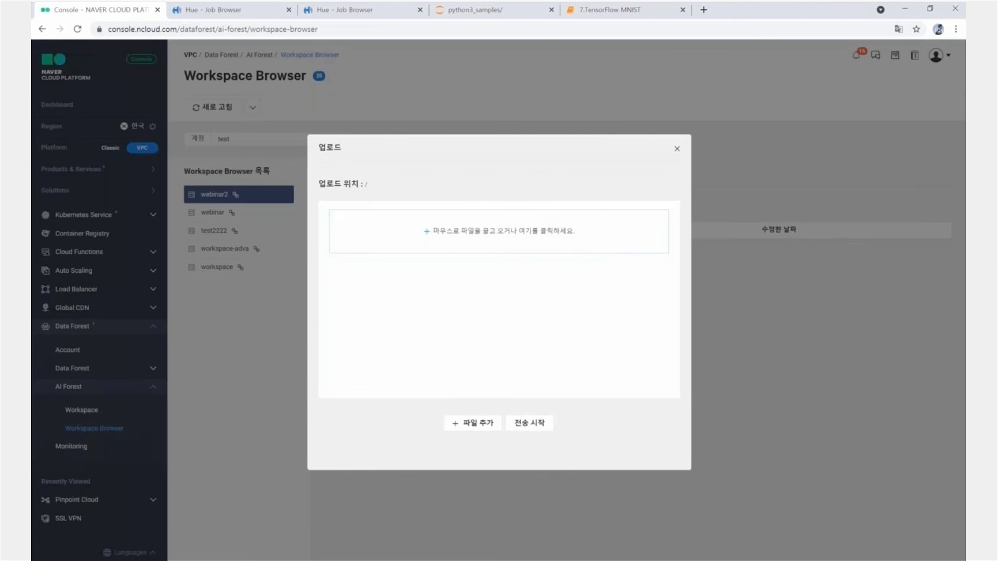
left_click_drag(780, 9, 813, 32)
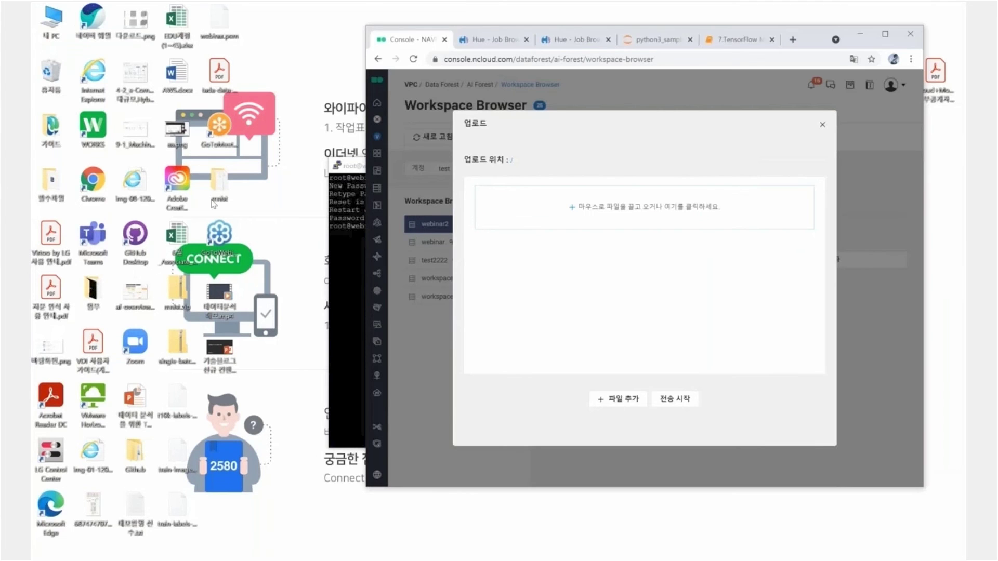
double_click(230, 195)
left_click_drag(423, 364, 654, 208)
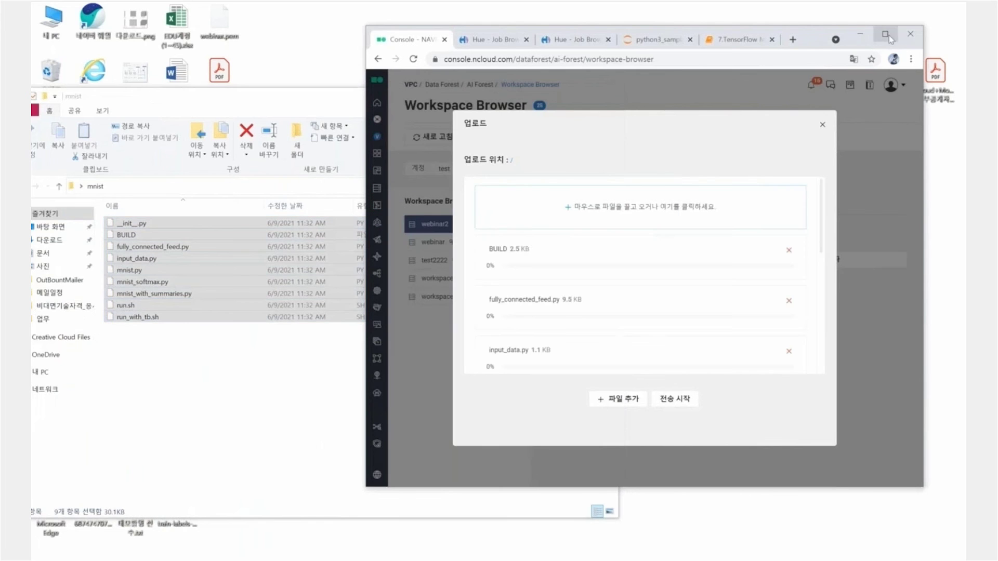
key("super+Up")
- Transfer the queued mnist files, close the upload dialog, and select run.sh
left_click(529, 423)
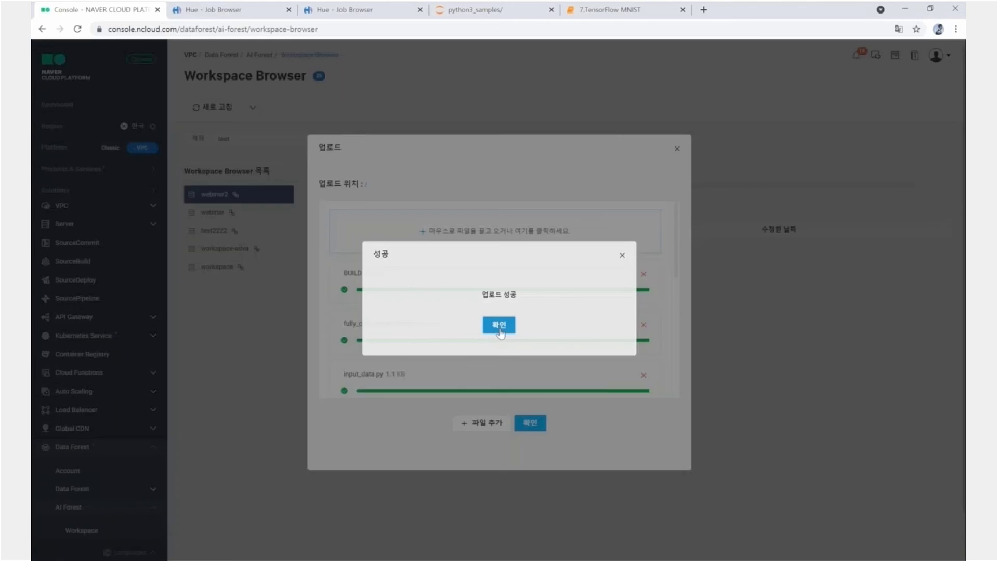
left_click(499, 329)
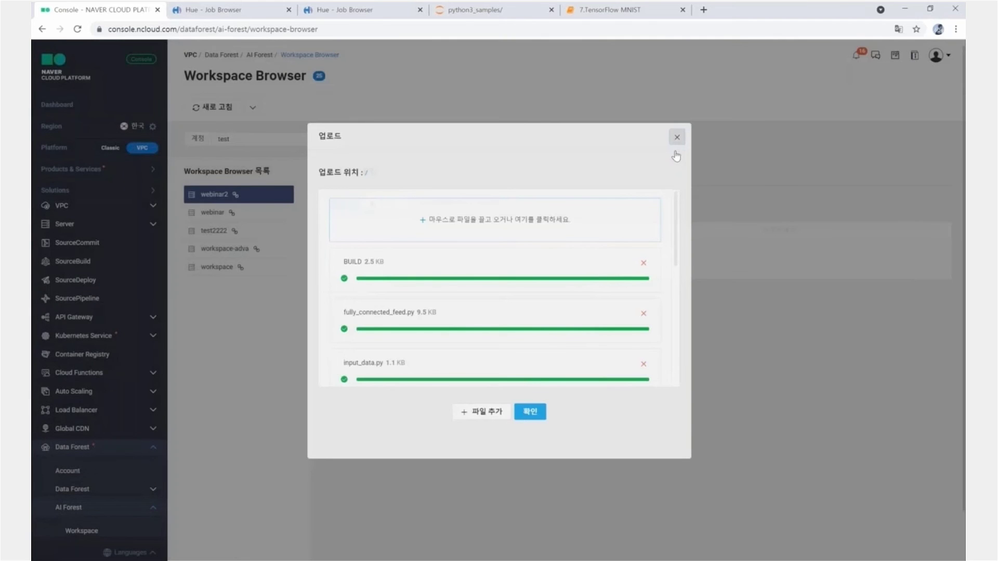
left_click(676, 138)
left_click(341, 366)
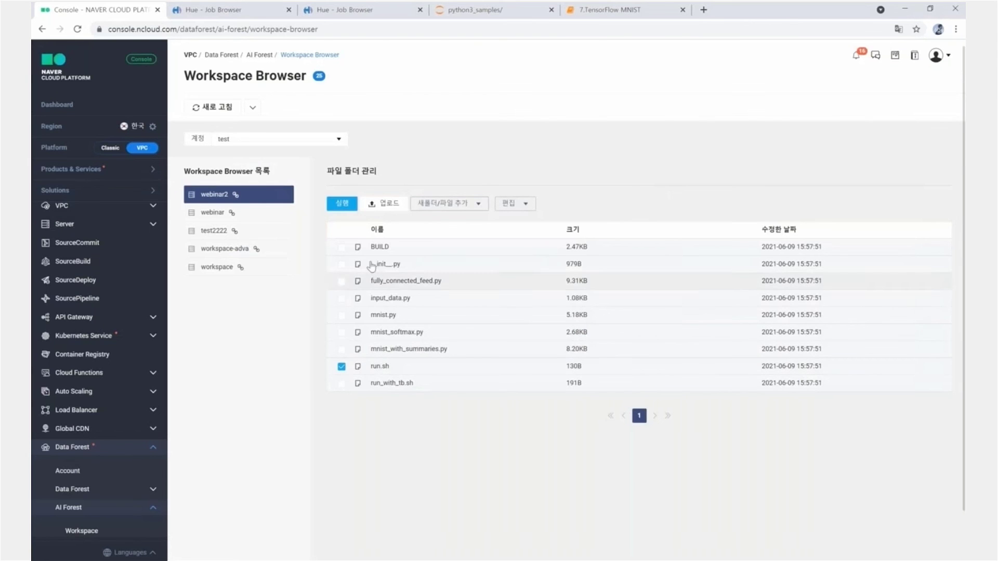
- Open the run form for run.sh and set the command to ./run.sh
left_click(347, 208)
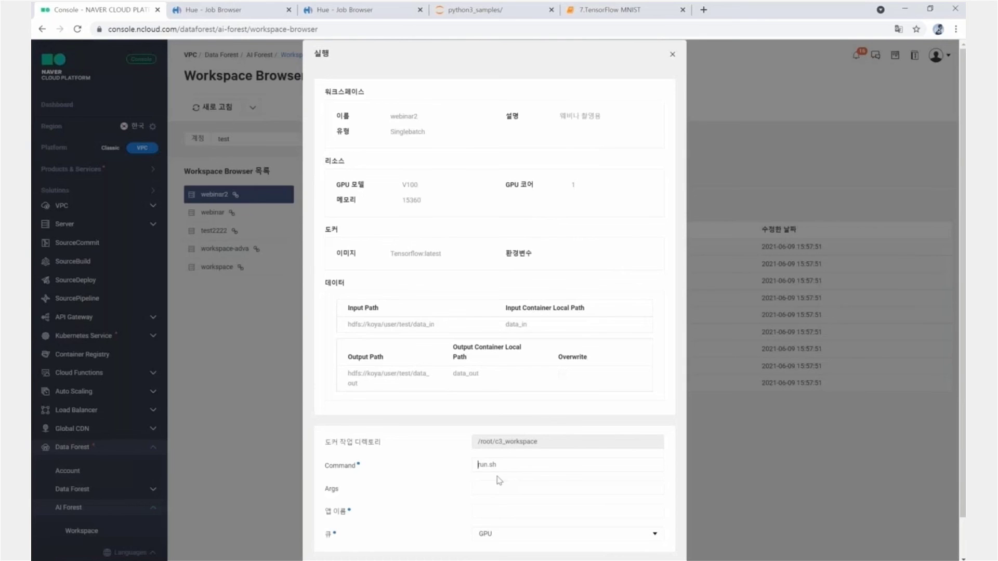
left_click(496, 465)
key("Home")
type("./")
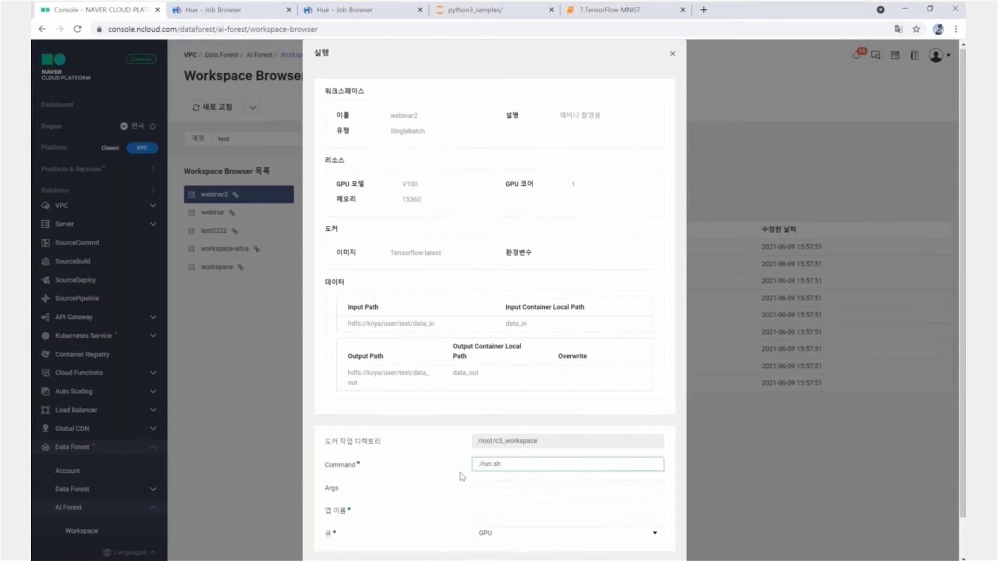
scroll(454, 473, "down", 2)
scroll(384, 111, "up", 2)
- Paste webinar2 as the app name and submit the GPU job
left_click_drag(385, 114, 434, 111)
key("ctrl+c")
scroll(434, 111, "down", 1)
scroll(490, 466, "down", 1)
left_click(490, 466)
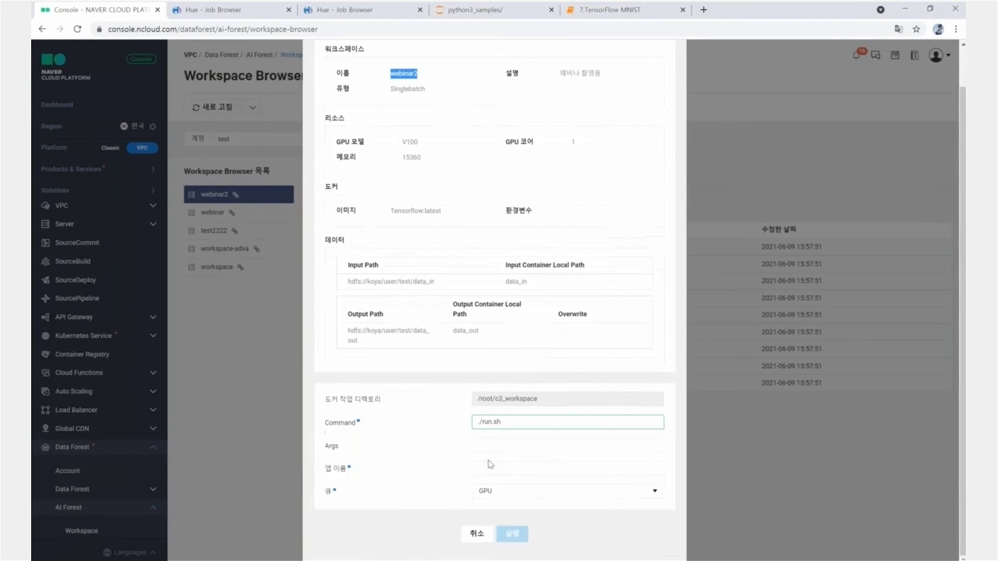
key("ctrl+v")
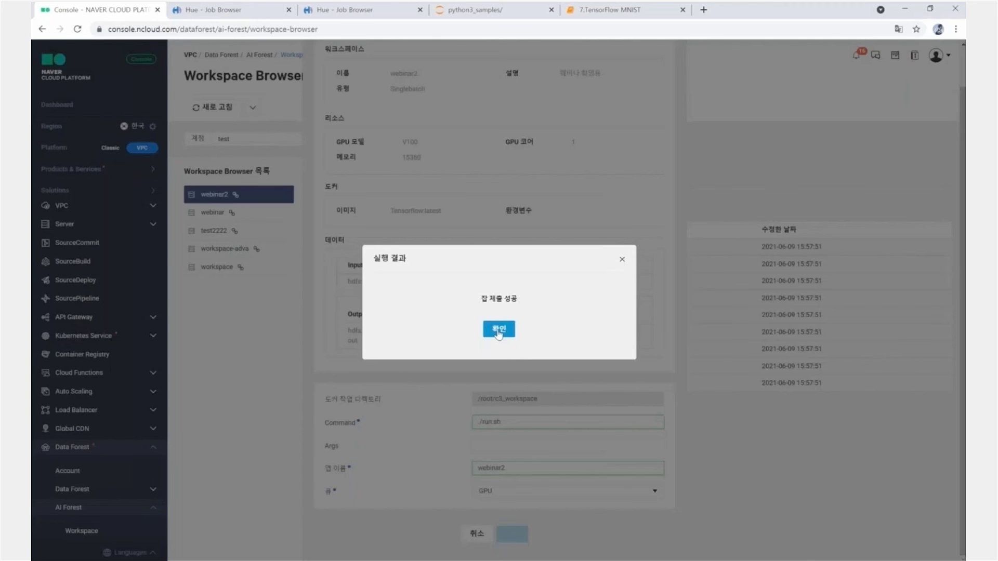
left_click(498, 330)
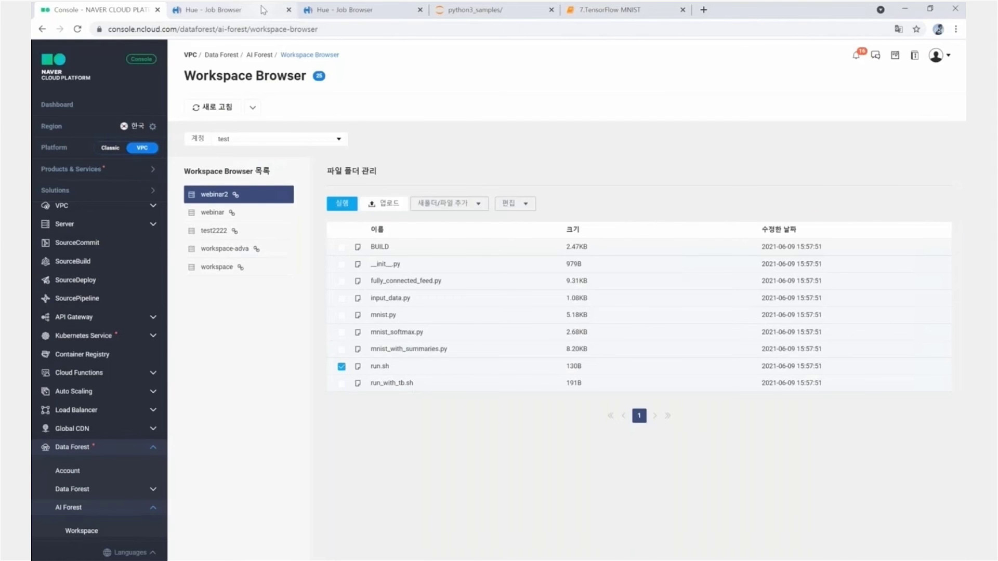
- Return to Hue's Job Browser and scan the Running and Completed lists for webinar2-tvjm
left_click(263, 10)
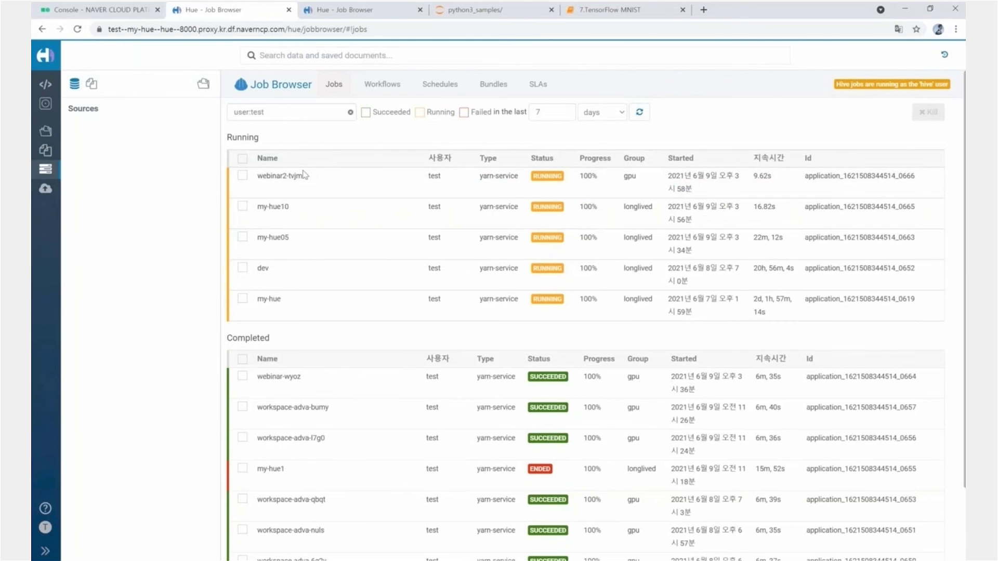
scroll(300, 219, "down", 1)
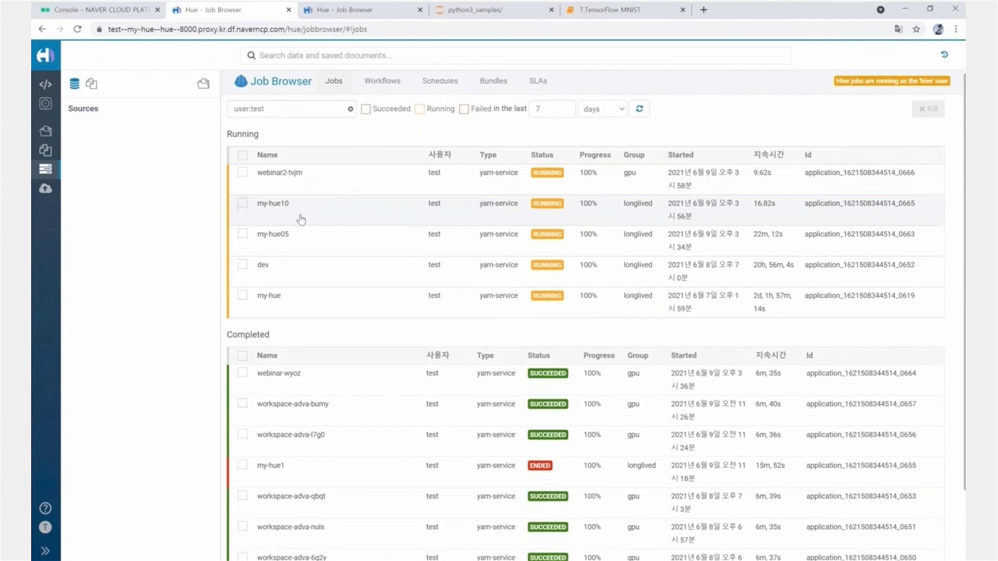
scroll(300, 220, "down", 3)
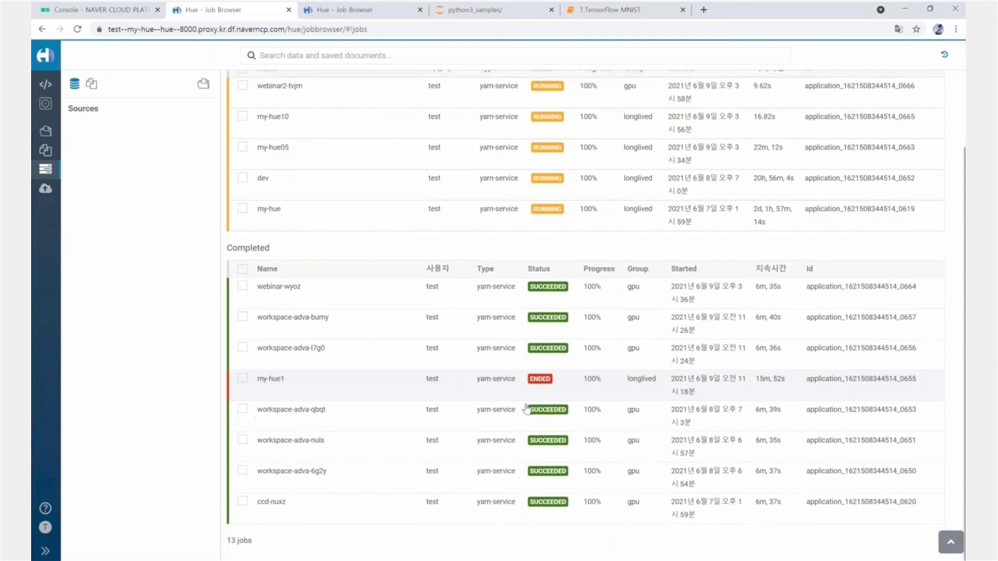
scroll(436, 318, "up", 2)
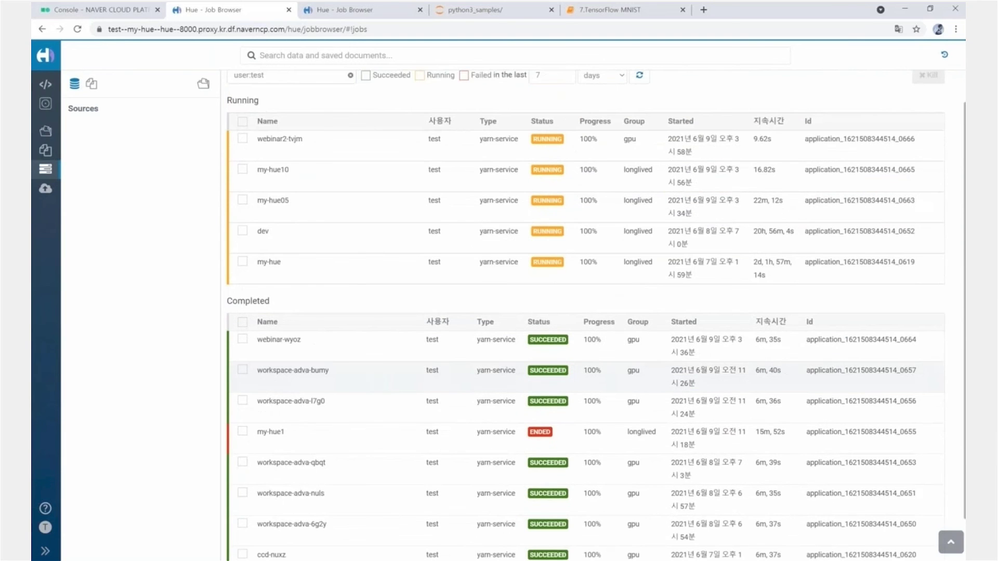
scroll(499, 312, "up", 2)
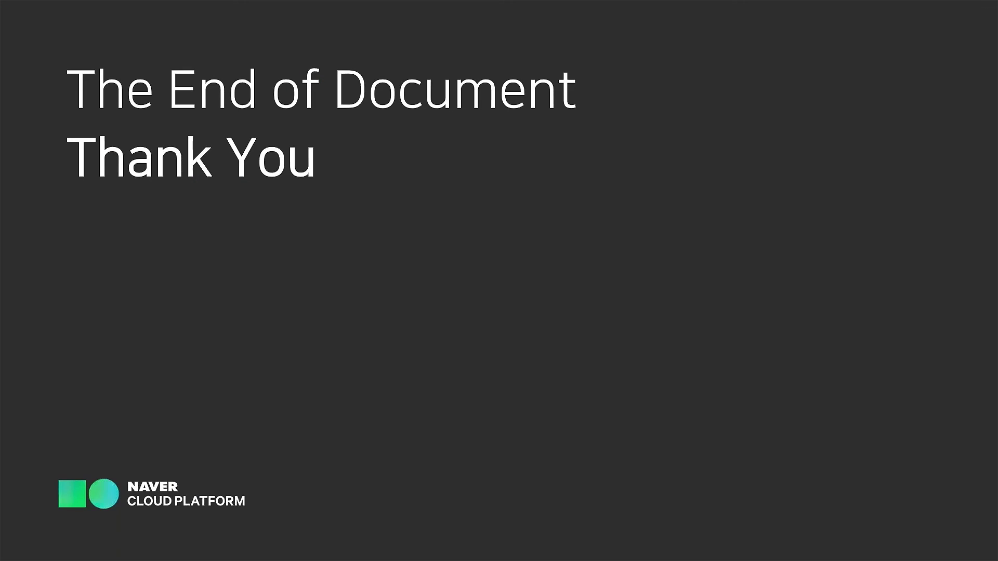